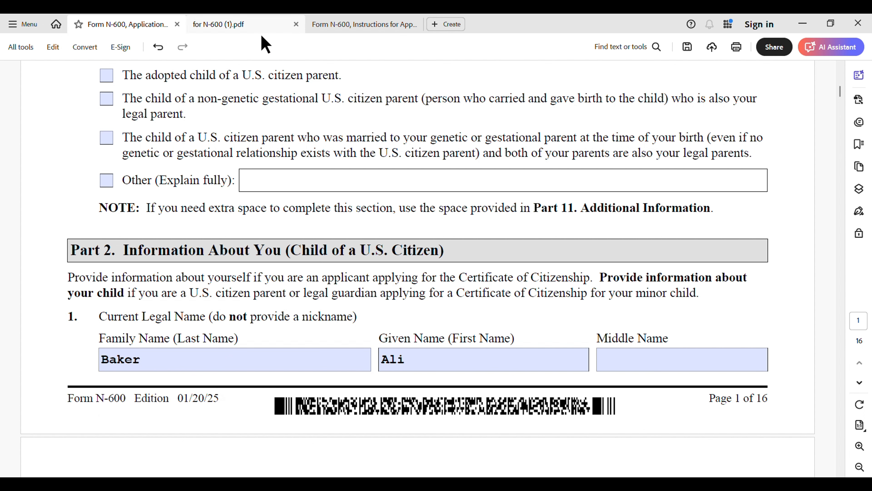
Step: Check the accepted edition date in for N-600 (1).pdf and return to the beginning of the N-600 application
{"action": "left_click", "coordinate": [240, 24]}
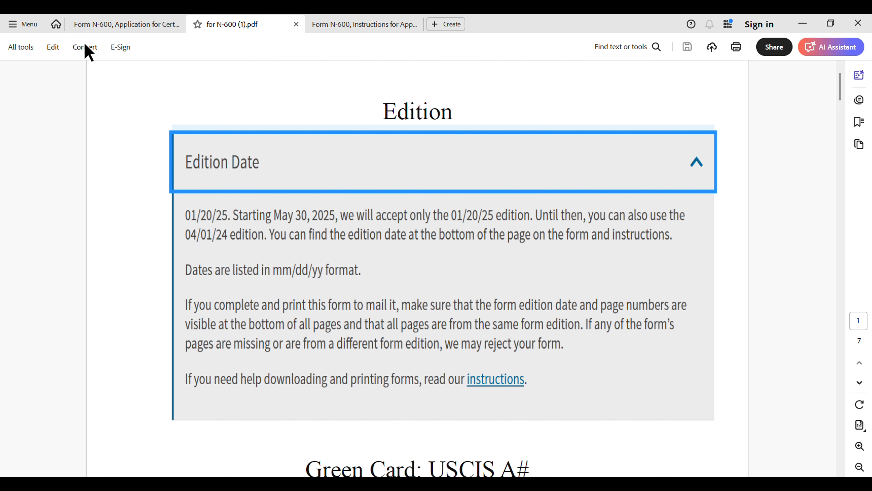
{"action": "left_click", "coordinate": [116, 26]}
{"action": "scroll", "coordinate": [627, 279], "scroll_direction": "up", "scroll_amount": 5}
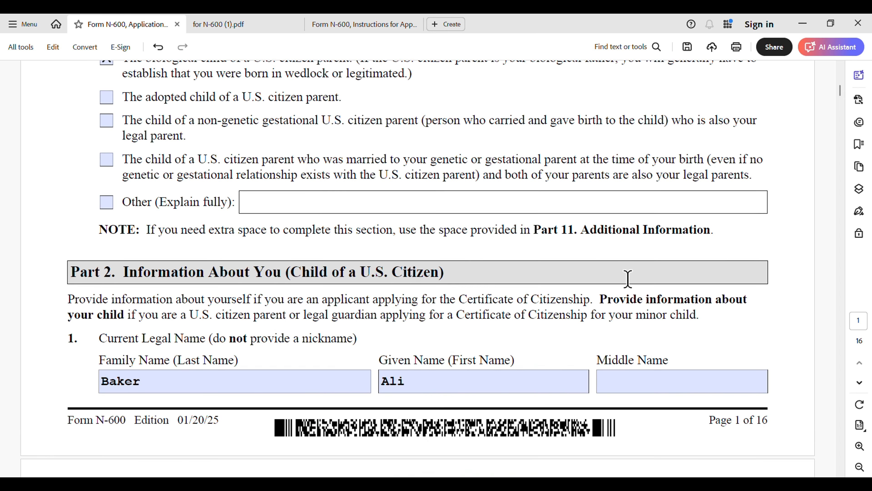
{"action": "scroll", "coordinate": [636, 270], "scroll_direction": "up", "scroll_amount": 8}
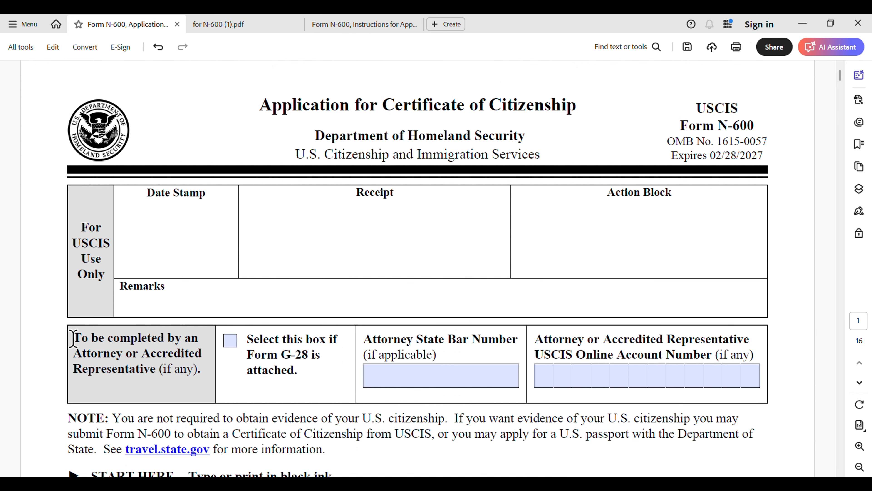
Step: Review the attorney or accredited representative section and the 9-digit A-Number field on the application's first page
{"action": "scroll", "coordinate": [324, 356], "scroll_direction": "down", "scroll_amount": 2}
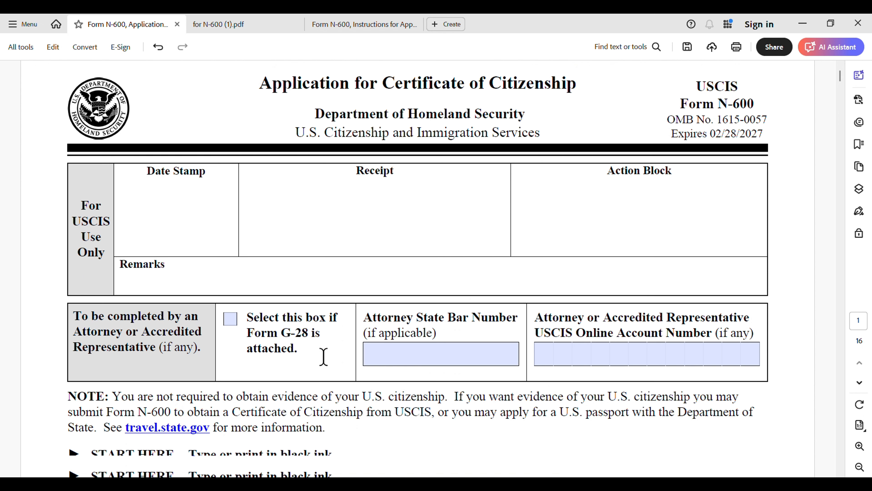
{"action": "scroll", "coordinate": [323, 357], "scroll_direction": "down", "scroll_amount": 3}
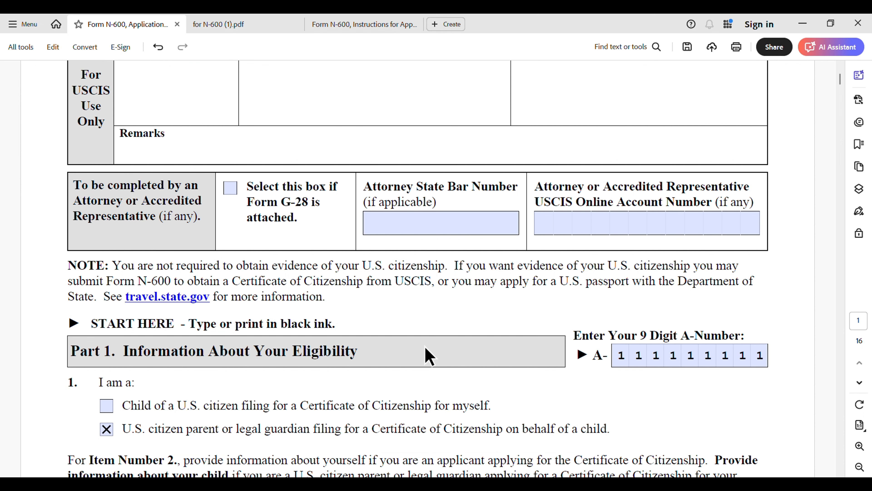
{"action": "scroll", "coordinate": [428, 356], "scroll_direction": "down", "scroll_amount": 1}
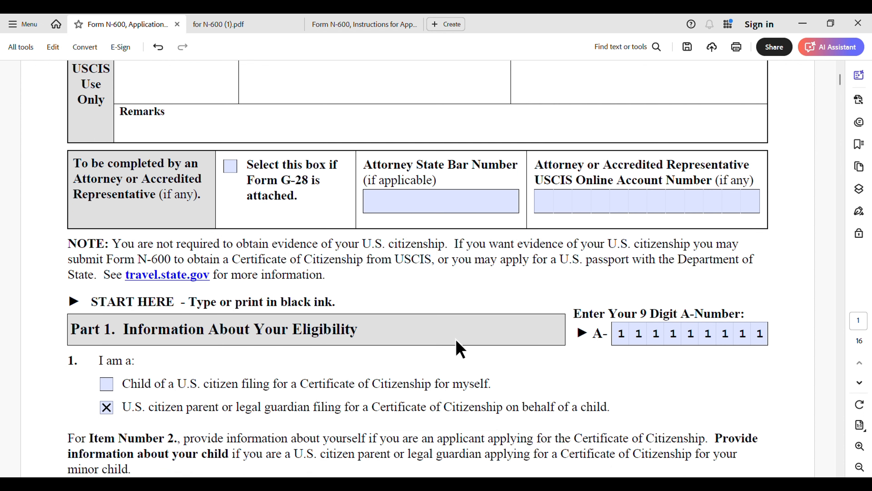
{"action": "left_click", "coordinate": [693, 333]}
{"action": "scroll", "coordinate": [550, 311], "scroll_direction": "up", "scroll_amount": 5}
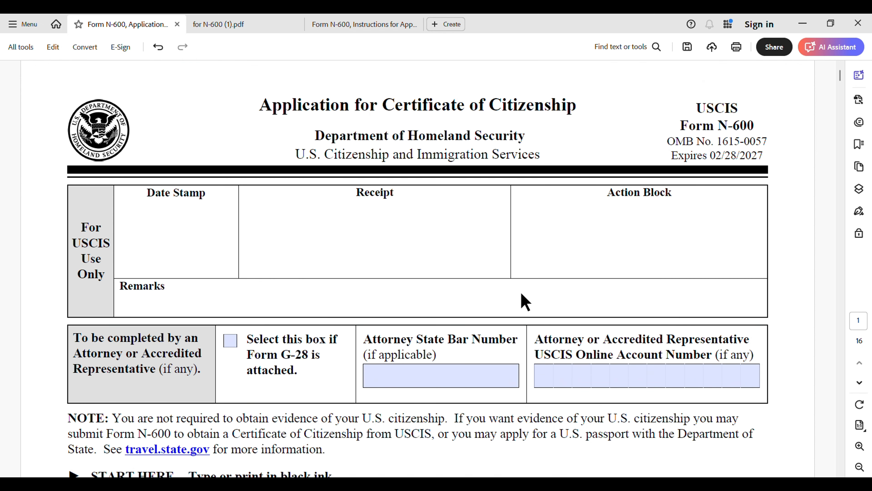
Step: Look up where the USCIS number is printed on the sample green card in for N-600 (1).pdf
{"action": "left_click", "coordinate": [367, 26]}
{"action": "left_click", "coordinate": [209, 25]}
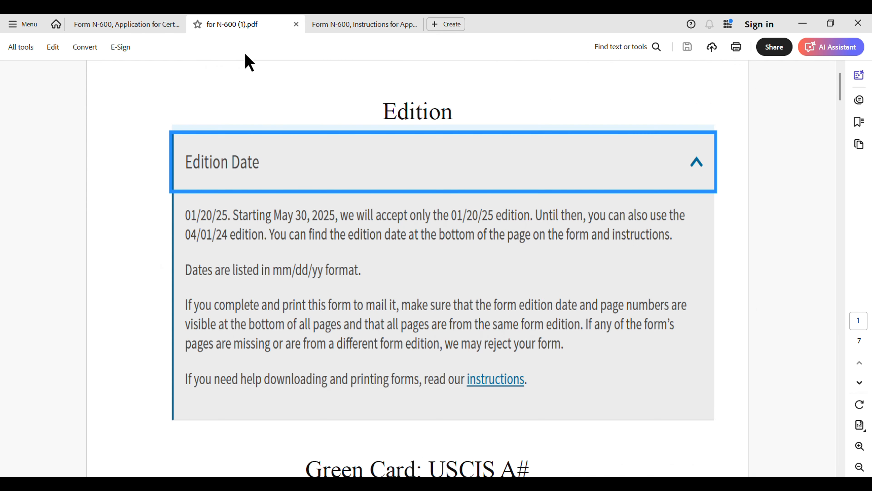
{"action": "scroll", "coordinate": [477, 292], "scroll_direction": "down", "scroll_amount": 8}
{"action": "scroll", "coordinate": [484, 285], "scroll_direction": "down", "scroll_amount": 3}
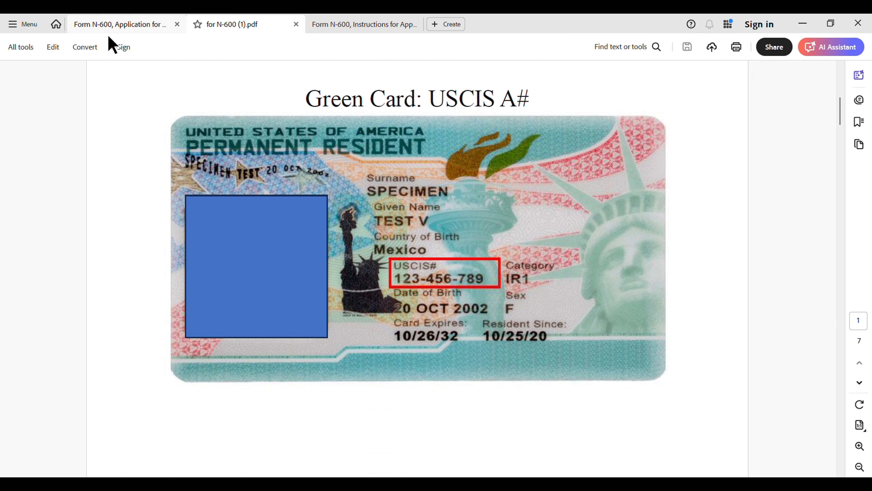
Step: Return to the N-600 application and review Part 1's A-Number, filer type and relationship to the U.S. citizen parent
{"action": "left_click", "coordinate": [114, 24]}
{"action": "scroll", "coordinate": [447, 299], "scroll_direction": "down", "scroll_amount": 6}
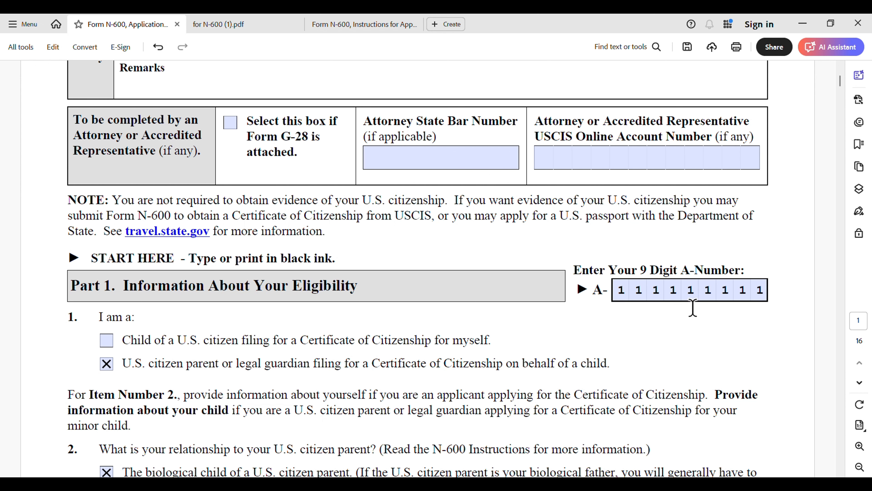
{"action": "scroll", "coordinate": [233, 297], "scroll_direction": "down", "scroll_amount": 3}
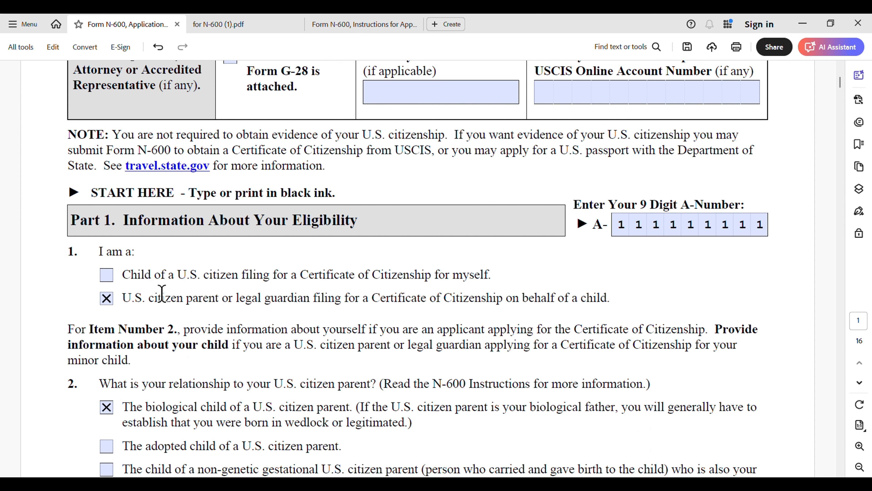
{"action": "scroll", "coordinate": [165, 330], "scroll_direction": "down", "scroll_amount": 3}
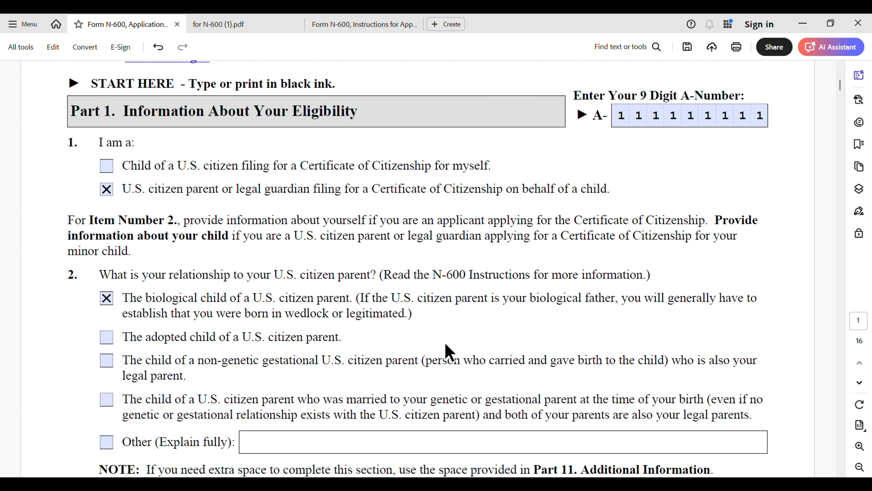
{"action": "scroll", "coordinate": [447, 352], "scroll_direction": "down", "scroll_amount": 3}
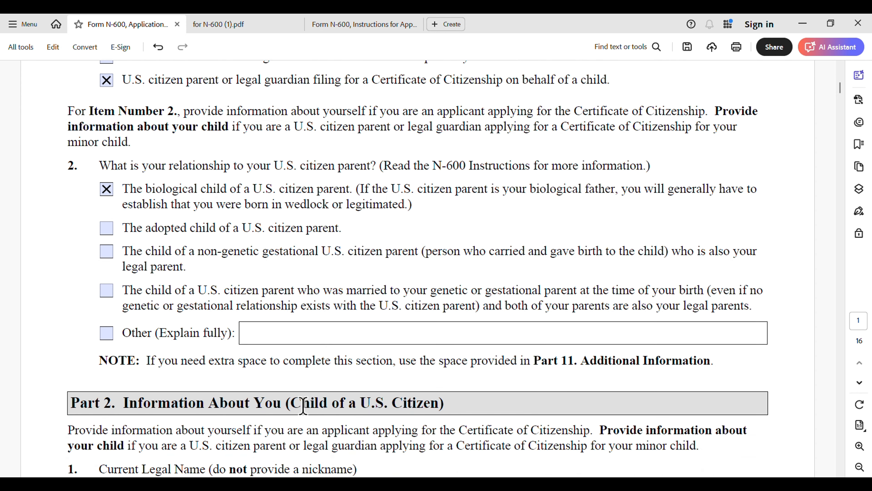
Step: Review the Part 2 name items: current legal name, name on the Permanent Resident Card and other names used
{"action": "scroll", "coordinate": [271, 415], "scroll_direction": "down", "scroll_amount": 4}
{"action": "scroll", "coordinate": [297, 412], "scroll_direction": "down", "scroll_amount": 2}
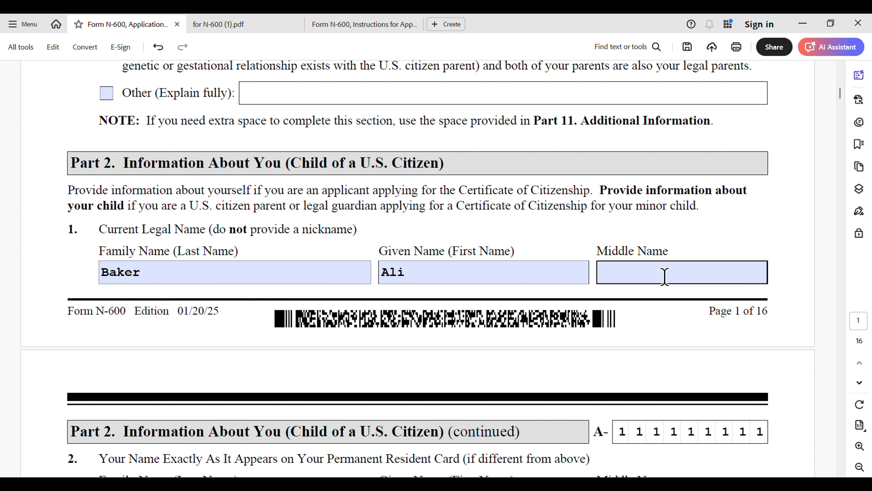
{"action": "scroll", "coordinate": [549, 297], "scroll_direction": "down", "scroll_amount": 5}
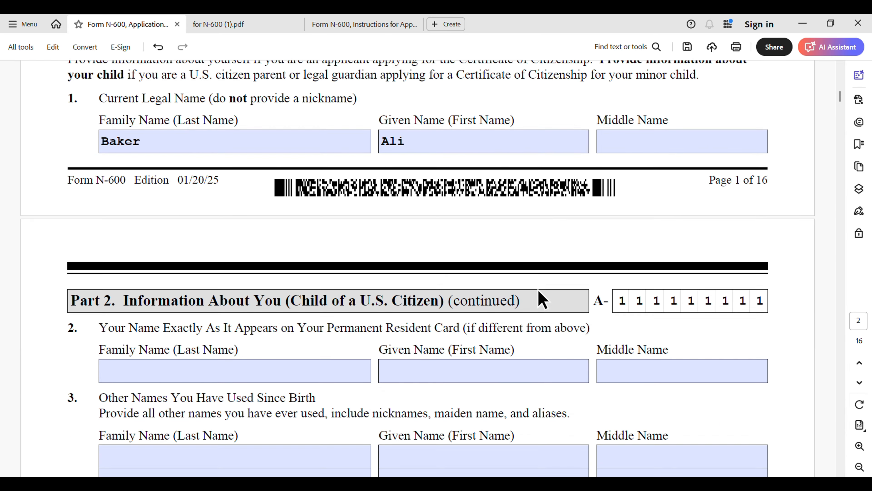
{"action": "scroll", "coordinate": [539, 299], "scroll_direction": "down", "scroll_amount": 1}
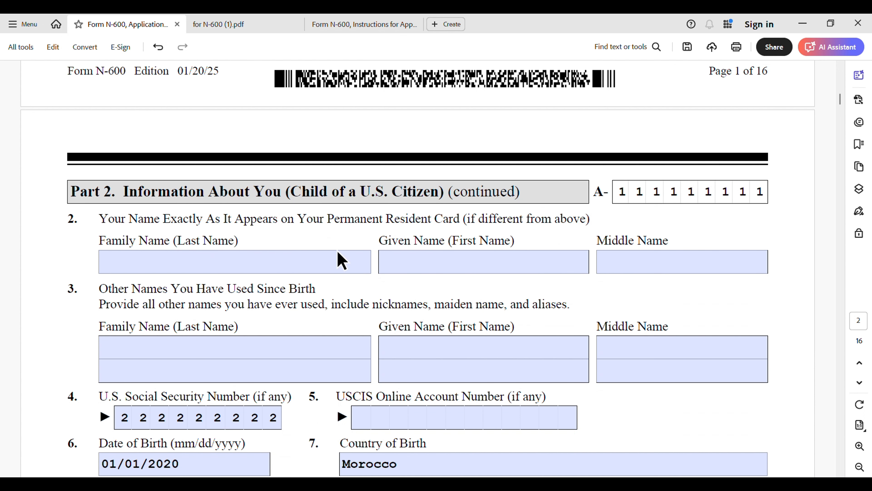
{"action": "scroll", "coordinate": [411, 271], "scroll_direction": "down", "scroll_amount": 3}
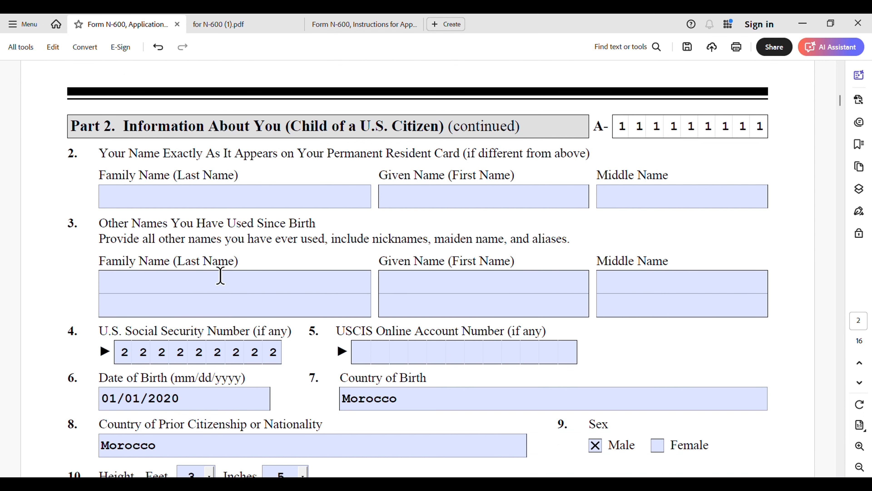
Step: Review Part 2 items 4 to 10, covering Social Security number, birth details, prior citizenship, sex and height
{"action": "scroll", "coordinate": [257, 293], "scroll_direction": "down", "scroll_amount": 1}
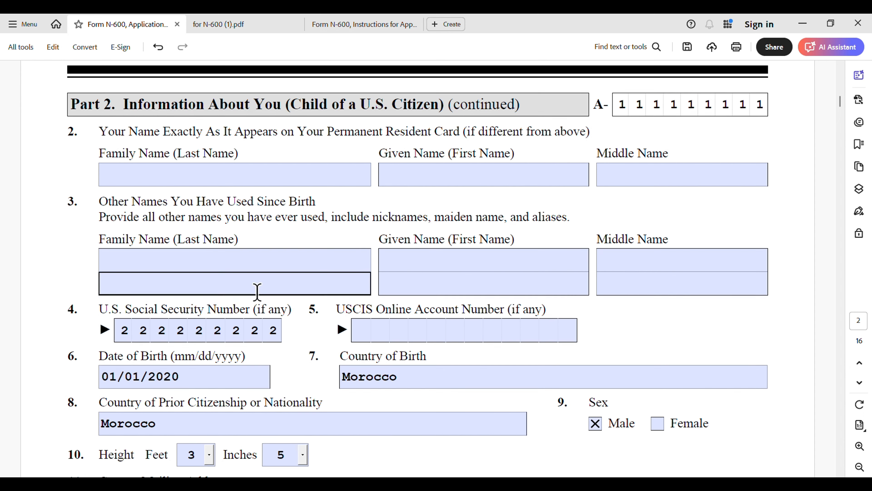
{"action": "scroll", "coordinate": [257, 292], "scroll_direction": "down", "scroll_amount": 1}
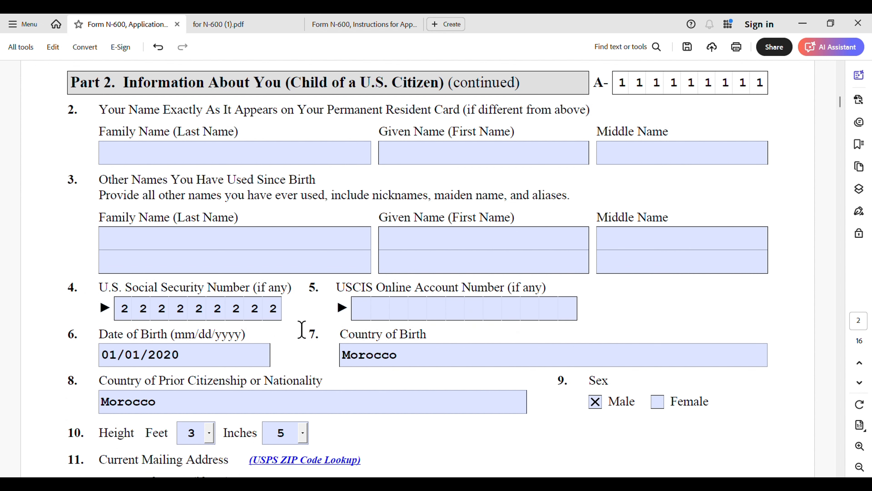
{"action": "scroll", "coordinate": [292, 335], "scroll_direction": "down", "scroll_amount": 2}
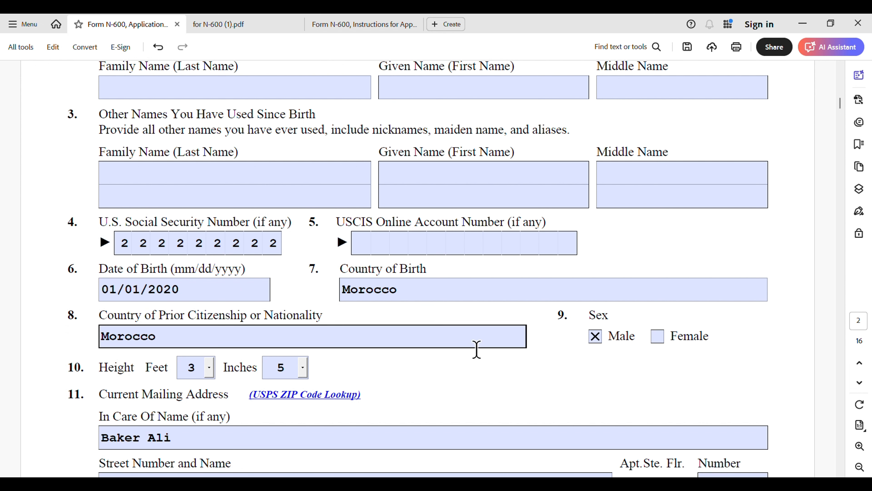
{"action": "scroll", "coordinate": [477, 350], "scroll_direction": "down", "scroll_amount": 2}
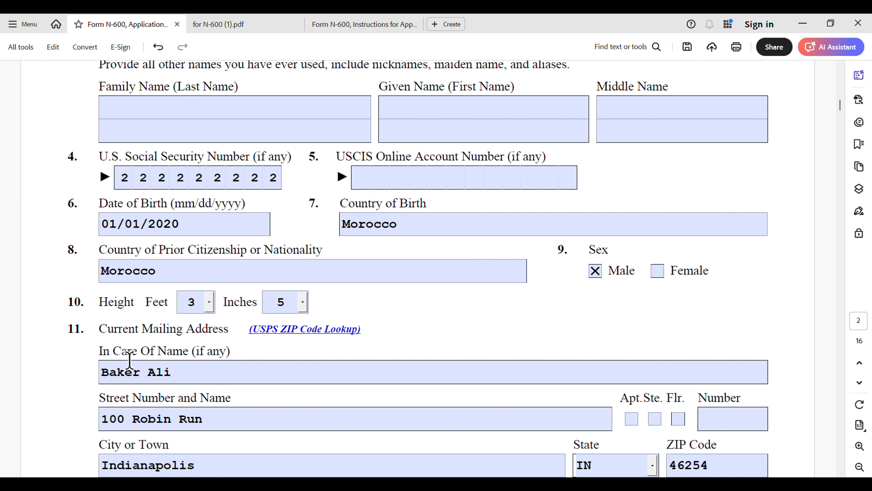
Step: Go through the current mailing address fields in item 11, from the in-care-of name to the ZIP code
{"action": "scroll", "coordinate": [288, 364], "scroll_direction": "down", "scroll_amount": 2}
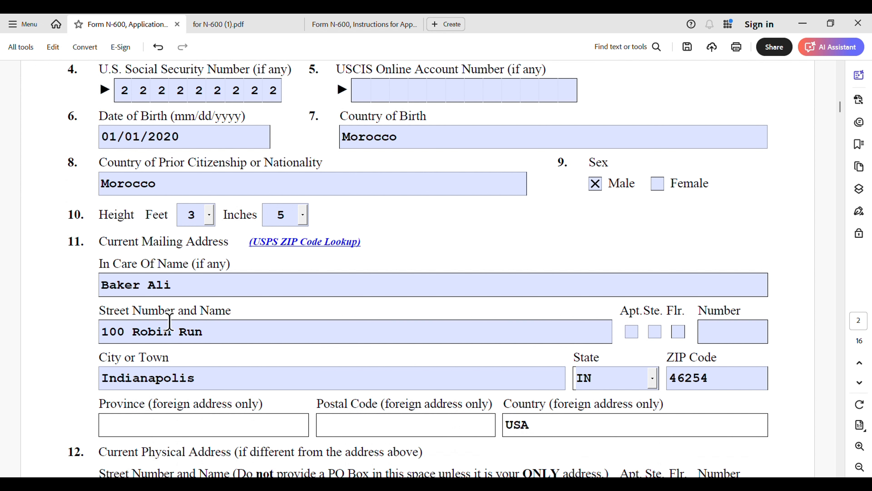
{"action": "left_click", "coordinate": [146, 292]}
{"action": "left_click", "coordinate": [239, 323]}
{"action": "scroll", "coordinate": [295, 359], "scroll_direction": "down", "scroll_amount": 1}
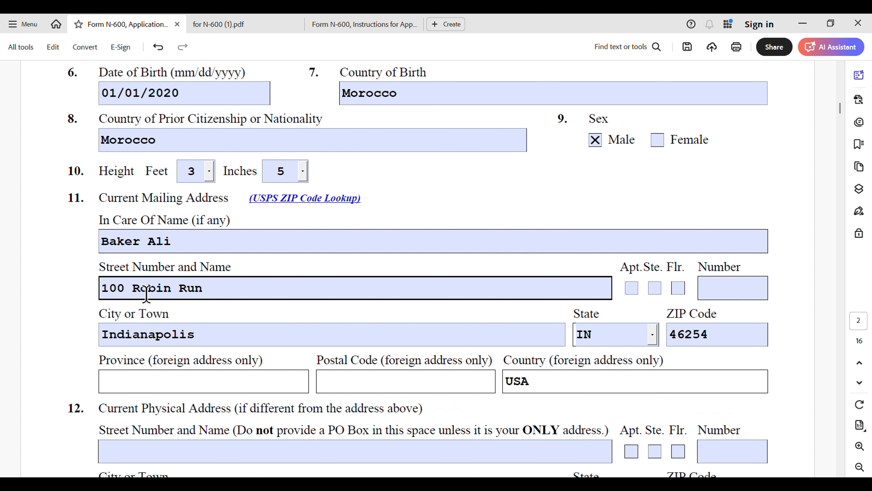
{"action": "left_click", "coordinate": [157, 335]}
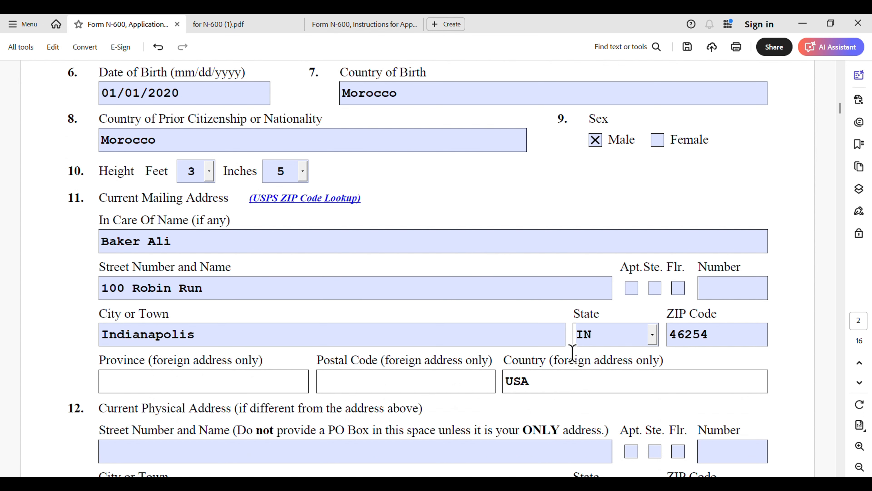
{"action": "left_click", "coordinate": [577, 334]}
{"action": "left_click", "coordinate": [692, 343]}
{"action": "scroll", "coordinate": [346, 384], "scroll_direction": "down", "scroll_amount": 3}
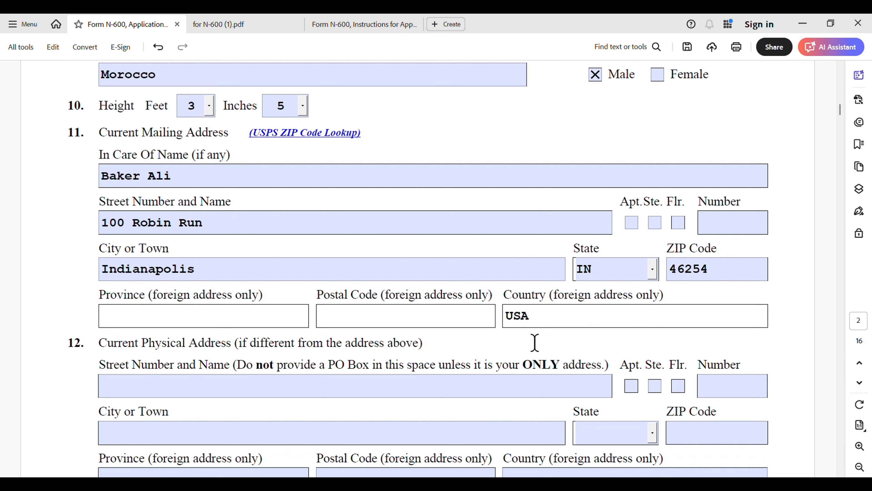
Step: Review the current physical address, marital status and U.S. Armed Forces questions in items 12 to 14
{"action": "scroll", "coordinate": [227, 367], "scroll_direction": "down", "scroll_amount": 3}
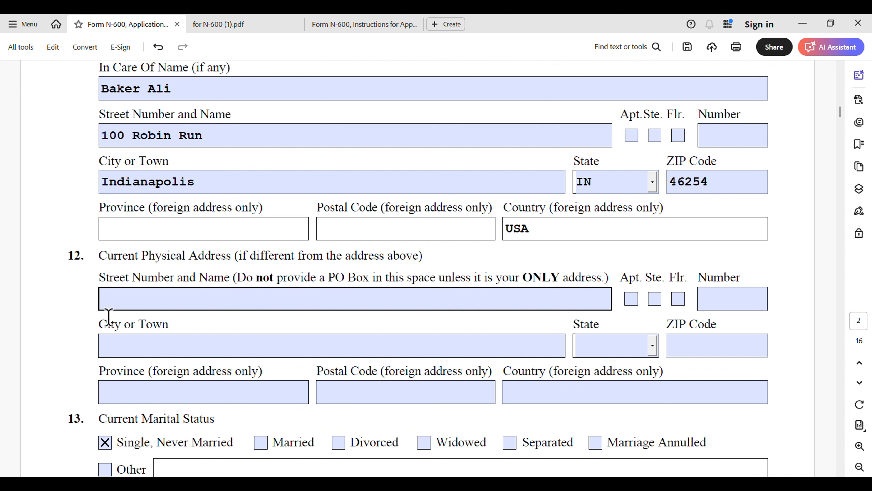
{"action": "scroll", "coordinate": [162, 345], "scroll_direction": "down", "scroll_amount": 2}
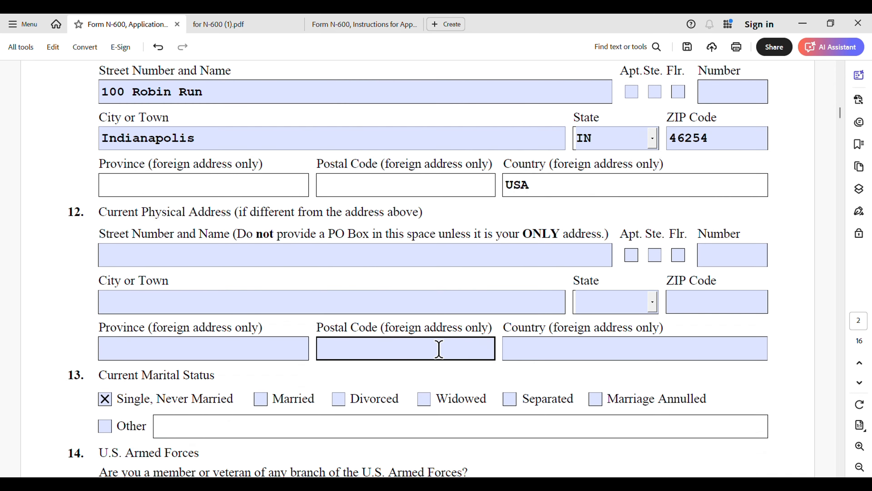
{"action": "scroll", "coordinate": [428, 353], "scroll_direction": "down", "scroll_amount": 8}
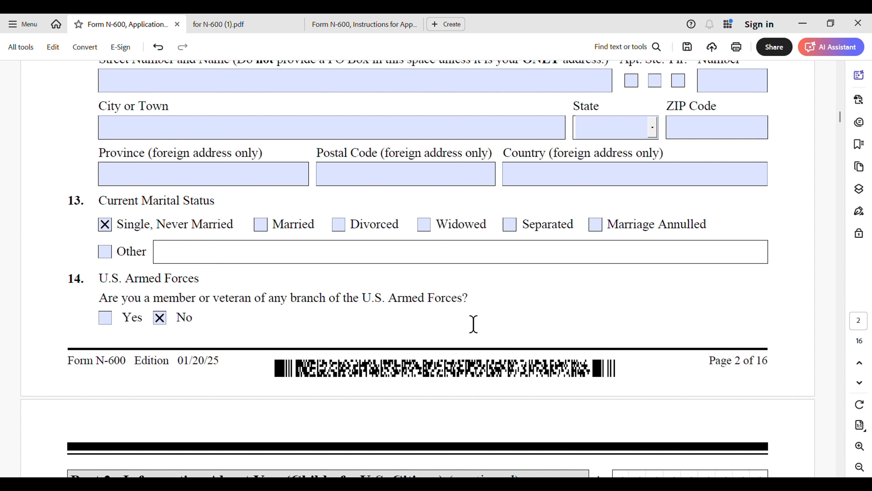
Step: Review item 15's arrival details and the travel document used for admission to the United States
{"action": "scroll", "coordinate": [383, 309], "scroll_direction": "down", "scroll_amount": 6}
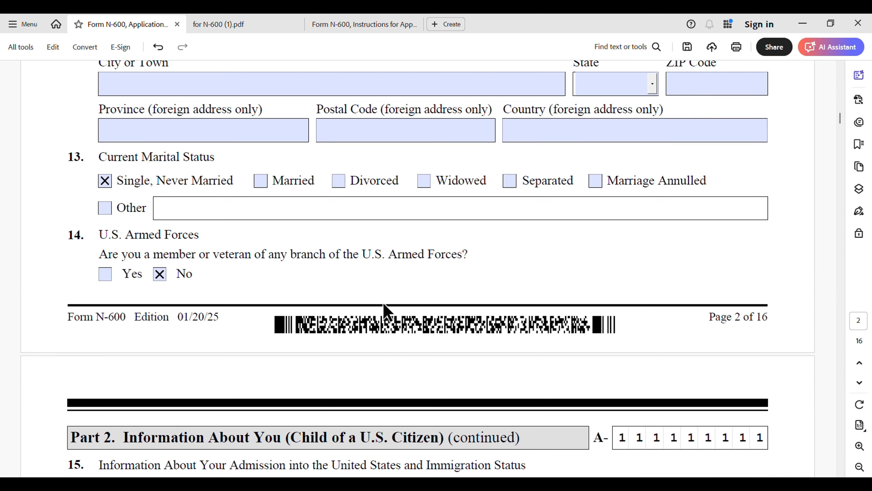
{"action": "scroll", "coordinate": [381, 317], "scroll_direction": "down", "scroll_amount": 3}
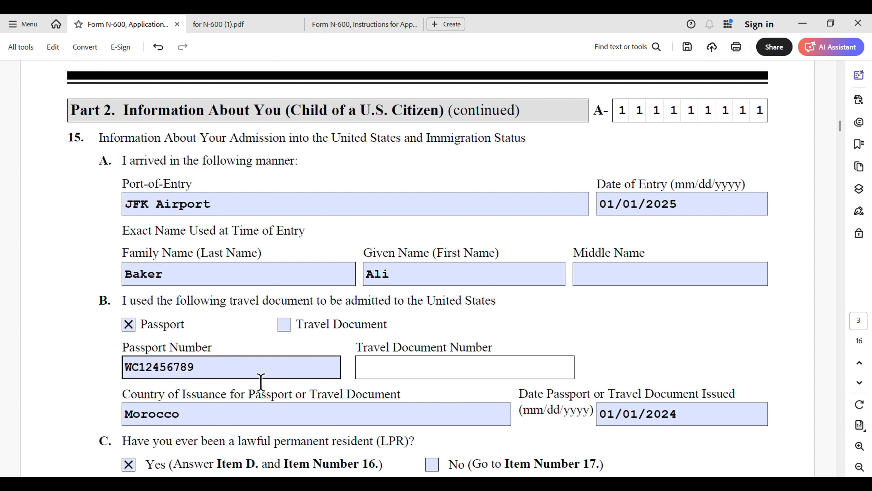
{"action": "scroll", "coordinate": [455, 366], "scroll_direction": "down", "scroll_amount": 5}
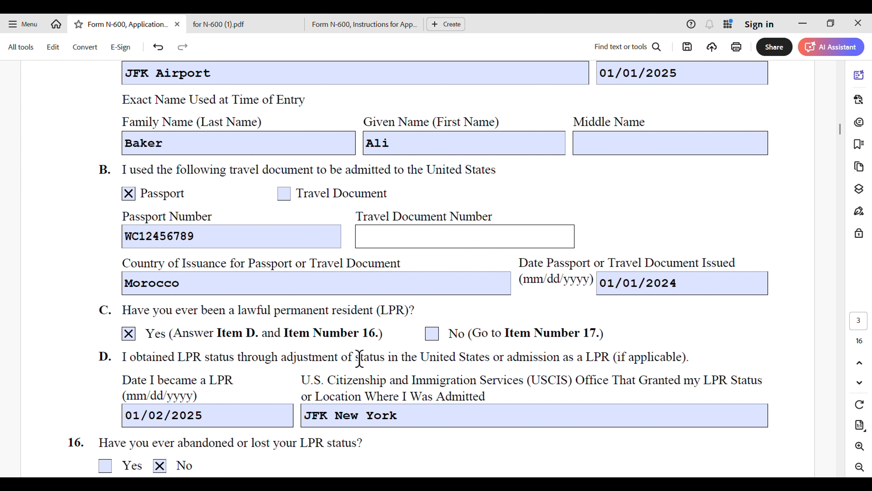
Step: Examine the LPR date and granting office in item 15.D, and the questions in items 16 and 17
{"action": "scroll", "coordinate": [183, 385], "scroll_direction": "down", "scroll_amount": 1}
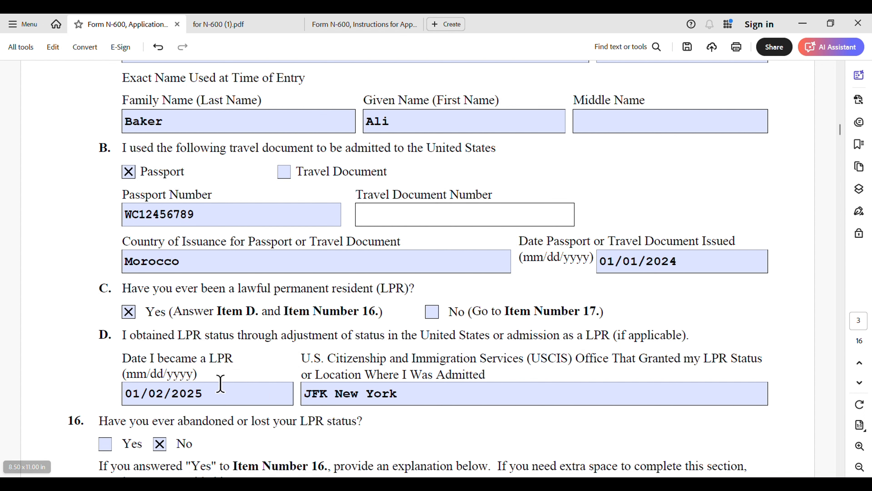
{"action": "left_click", "coordinate": [129, 398]}
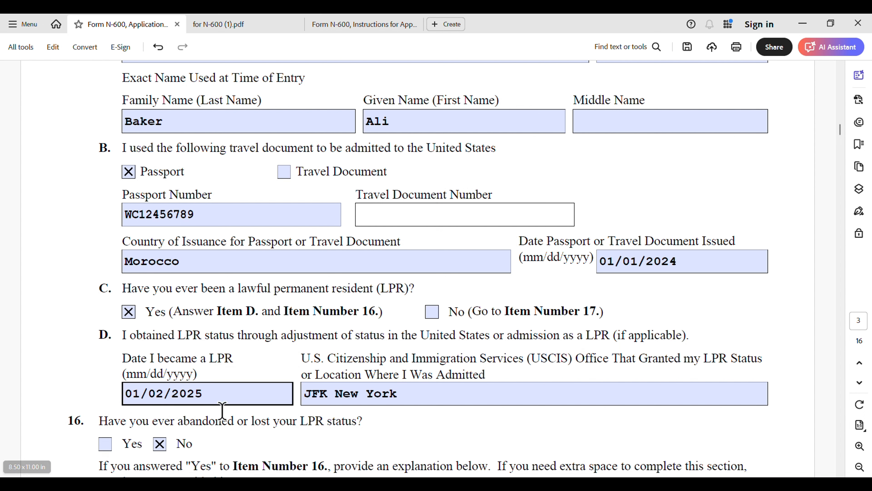
{"action": "left_click", "coordinate": [384, 392]}
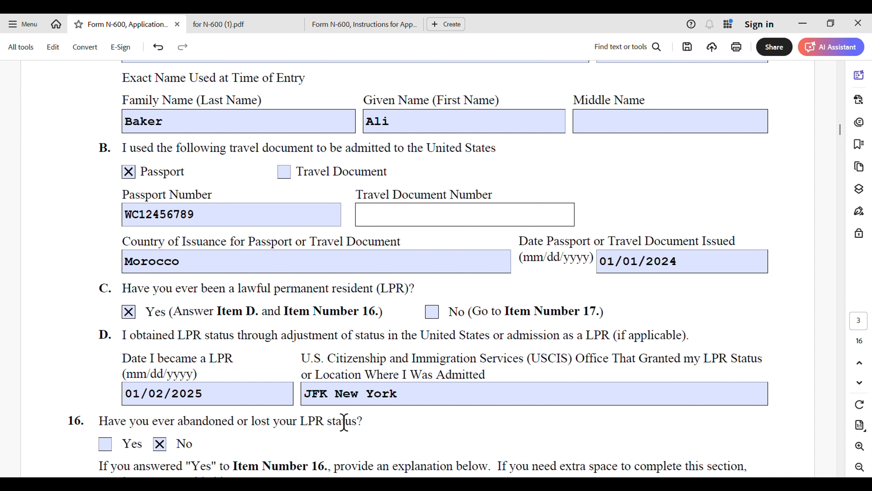
{"action": "scroll", "coordinate": [365, 424], "scroll_direction": "down", "scroll_amount": 5}
{"action": "scroll", "coordinate": [373, 419], "scroll_direction": "down", "scroll_amount": 3}
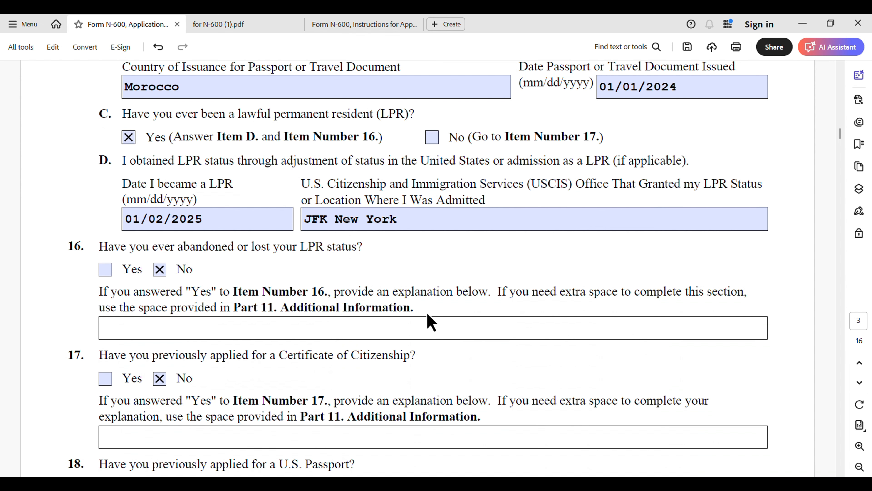
Step: Review items 17 to 19 on previous Certificate of Citizenship and U.S. Passport applications and custody by the U.S. citizen parent
{"action": "scroll", "coordinate": [440, 352], "scroll_direction": "down", "scroll_amount": 3}
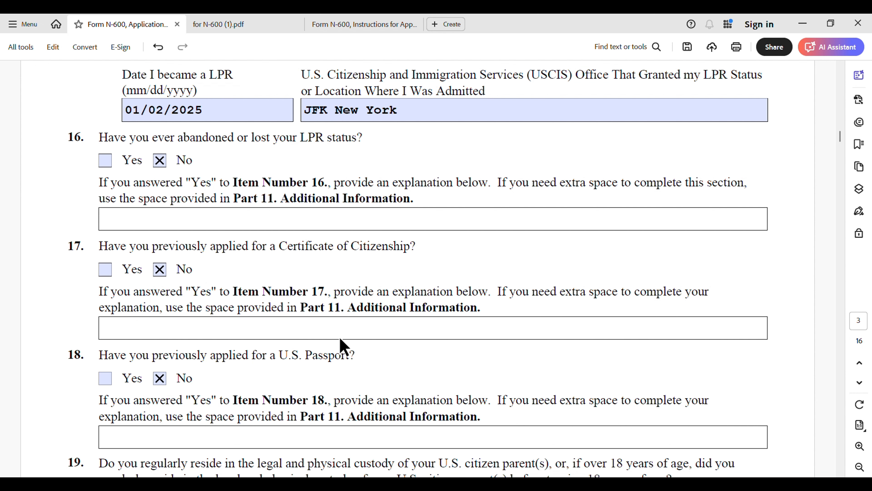
{"action": "scroll", "coordinate": [550, 336], "scroll_direction": "down", "scroll_amount": 5}
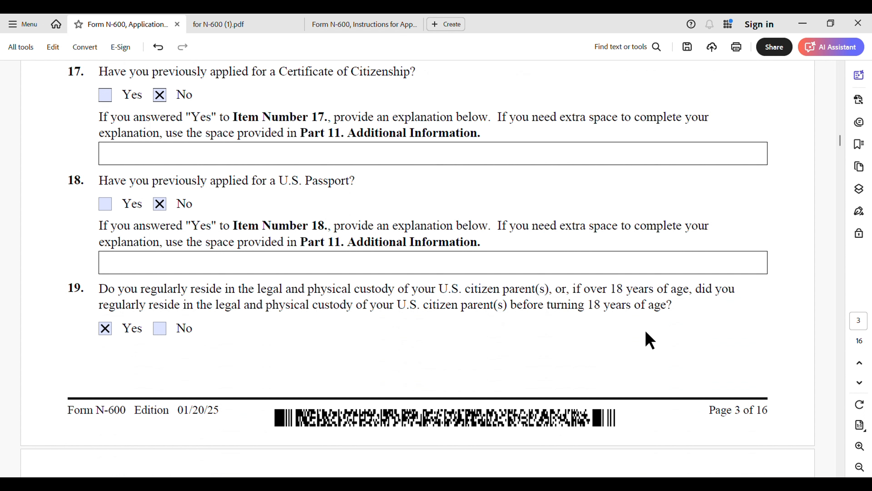
{"action": "scroll", "coordinate": [228, 347], "scroll_direction": "down", "scroll_amount": 6}
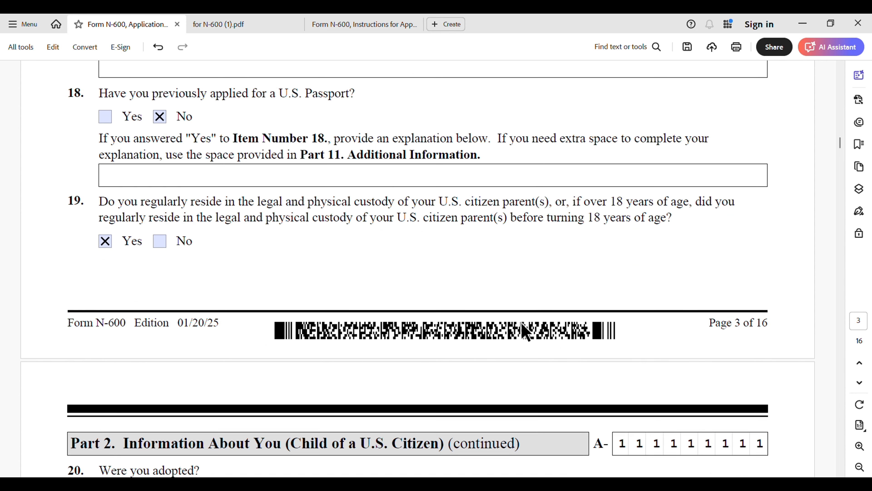
Step: Look through the adoption and re-adoption questions in items 20 to 22 of Part 2
{"action": "scroll", "coordinate": [475, 348], "scroll_direction": "down", "scroll_amount": 3}
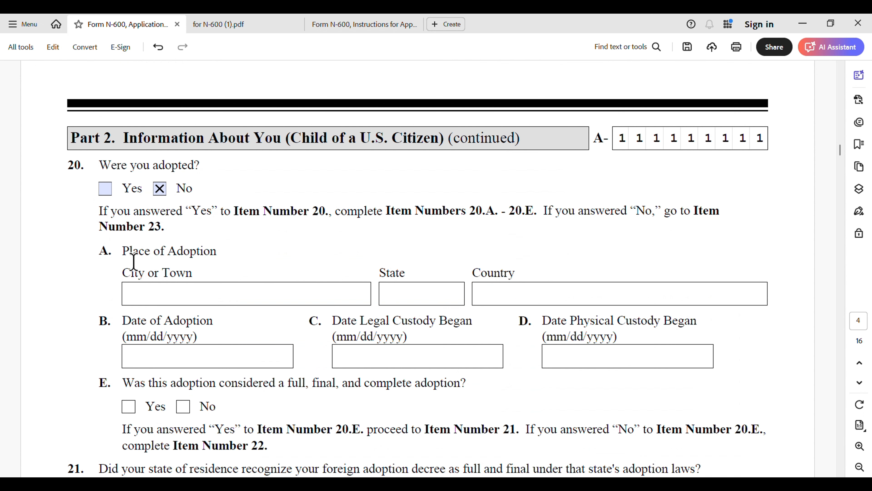
{"action": "scroll", "coordinate": [222, 286], "scroll_direction": "down", "scroll_amount": 5}
{"action": "scroll", "coordinate": [217, 294], "scroll_direction": "down", "scroll_amount": 10}
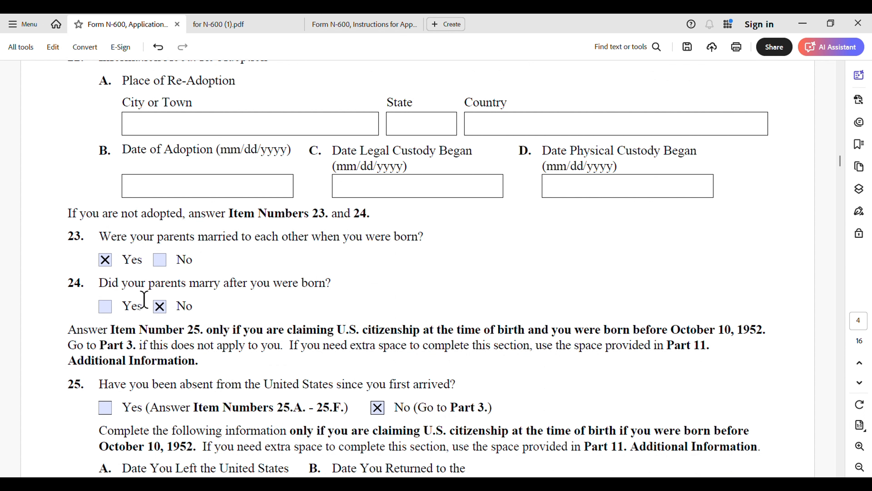
Step: Review items 23 to 25 on the parents' marriage and absences from the United States, including the continuation on page 5
{"action": "scroll", "coordinate": [241, 326], "scroll_direction": "down", "scroll_amount": 3}
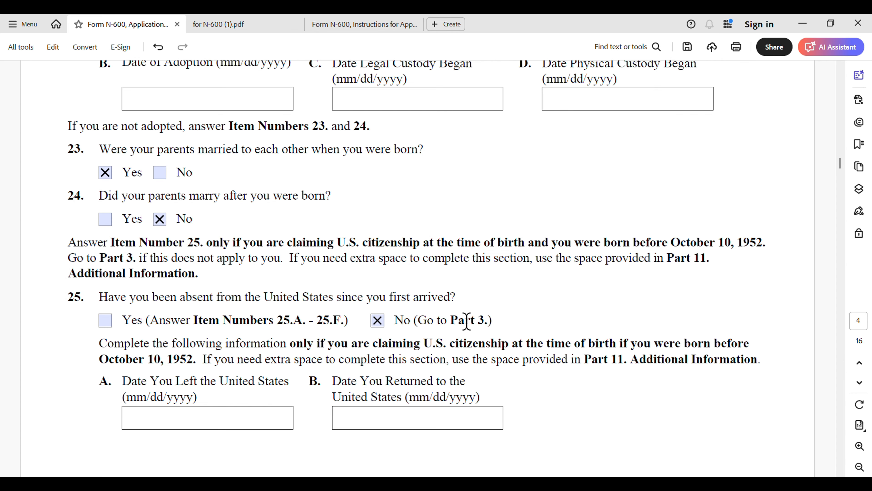
{"action": "scroll", "coordinate": [504, 376], "scroll_direction": "down", "scroll_amount": 1}
{"action": "scroll", "coordinate": [503, 376], "scroll_direction": "down", "scroll_amount": 10}
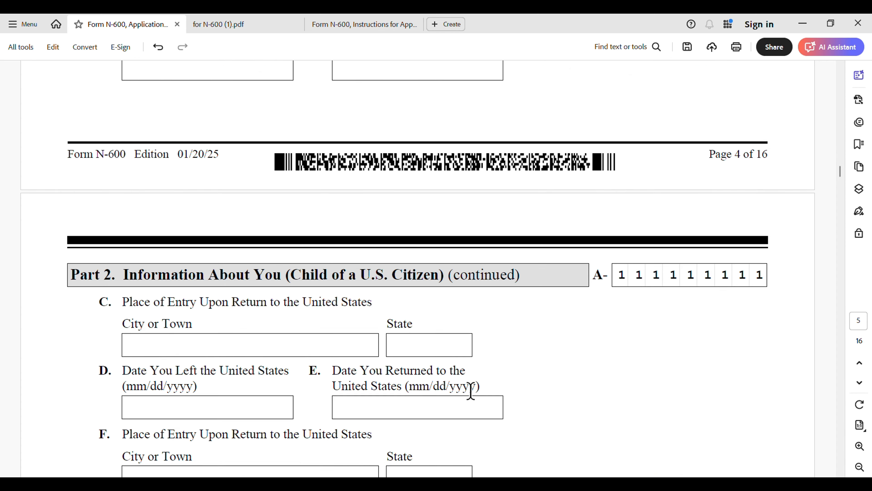
Step: Check Part 3, items 1 to 5, covering the U.S. citizen parent's name, birth details, relationship and current physical address
{"action": "scroll", "coordinate": [463, 391], "scroll_direction": "down", "scroll_amount": 9}
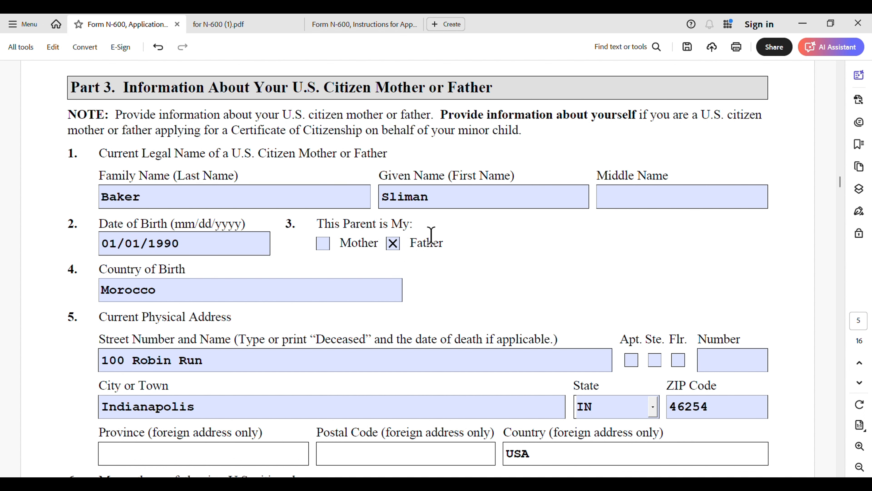
{"action": "scroll", "coordinate": [144, 271], "scroll_direction": "down", "scroll_amount": 1}
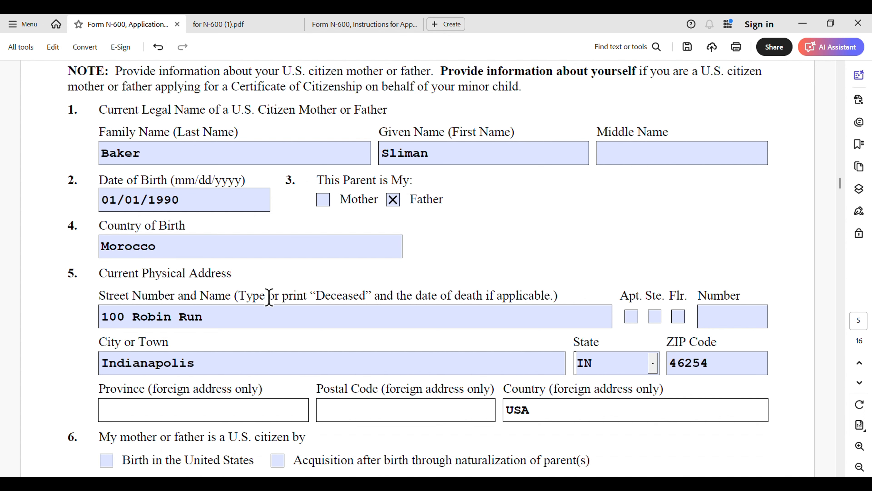
{"action": "scroll", "coordinate": [278, 299], "scroll_direction": "down", "scroll_amount": 1}
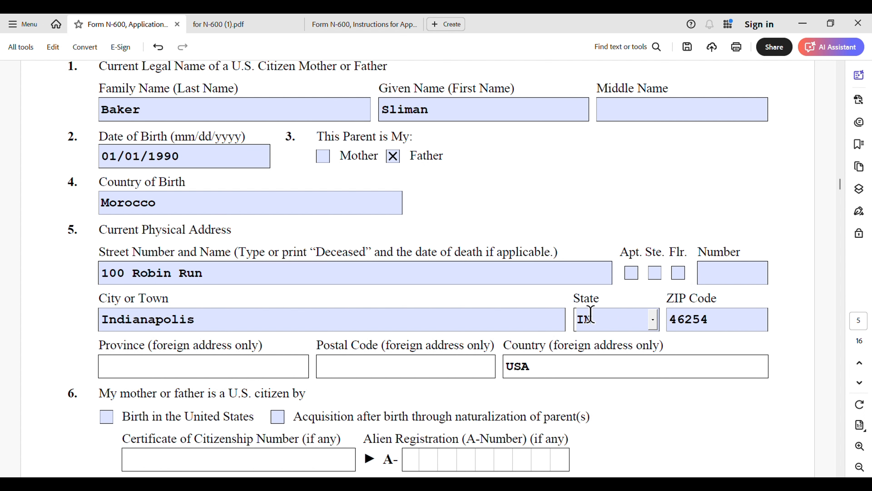
Step: Examine item 6 on how the parent became a U.S. citizen, including the place of naturalization and certificate details
{"action": "scroll", "coordinate": [423, 369], "scroll_direction": "down", "scroll_amount": 4}
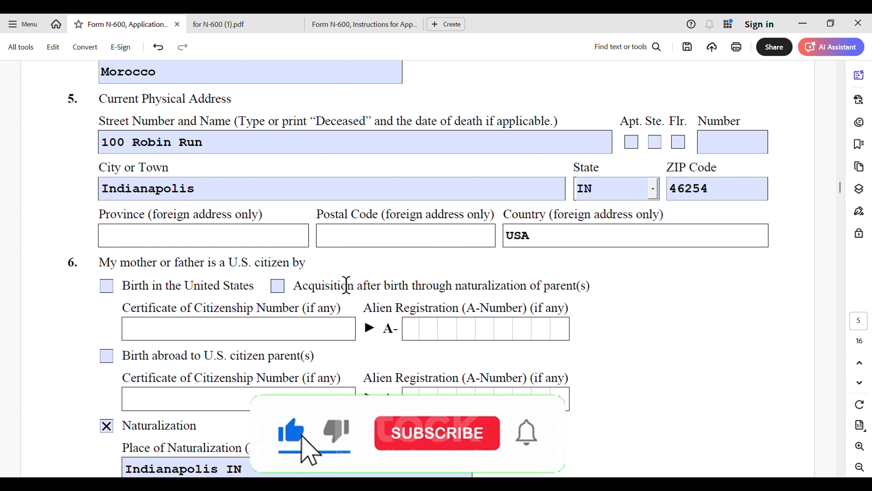
{"action": "scroll", "coordinate": [345, 288], "scroll_direction": "down", "scroll_amount": 3}
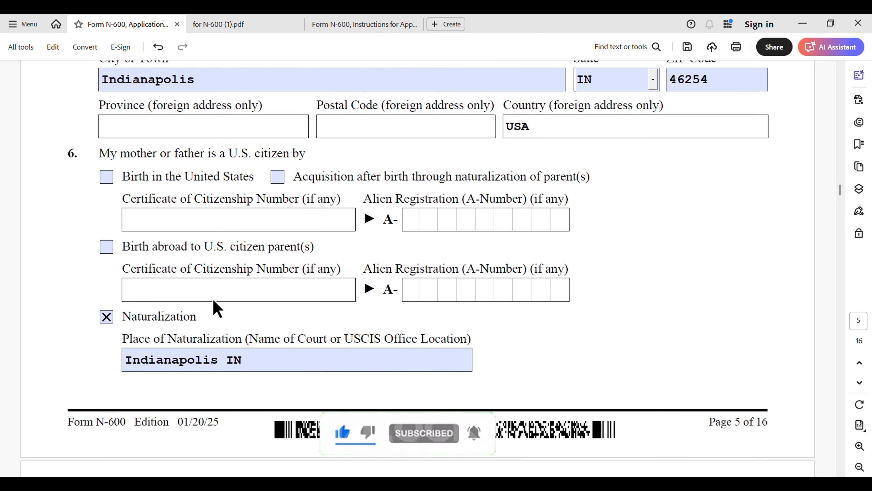
{"action": "left_click", "coordinate": [220, 359]}
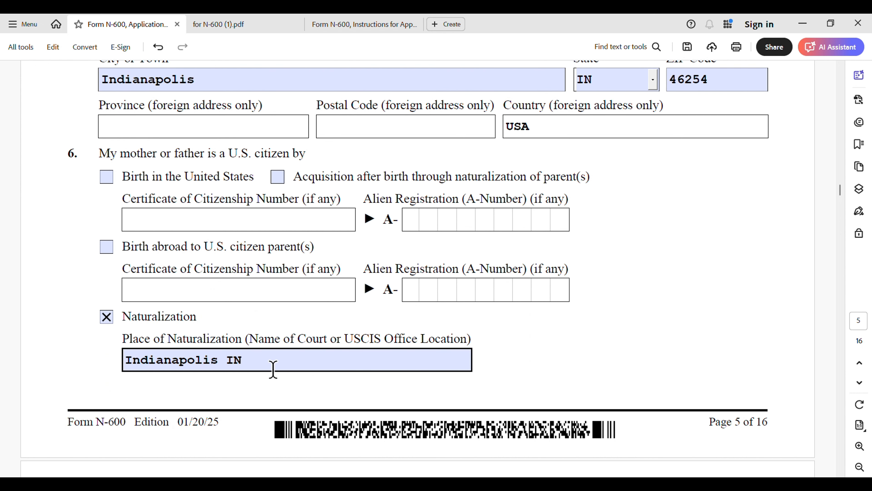
{"action": "scroll", "coordinate": [274, 369], "scroll_direction": "down", "scroll_amount": 10}
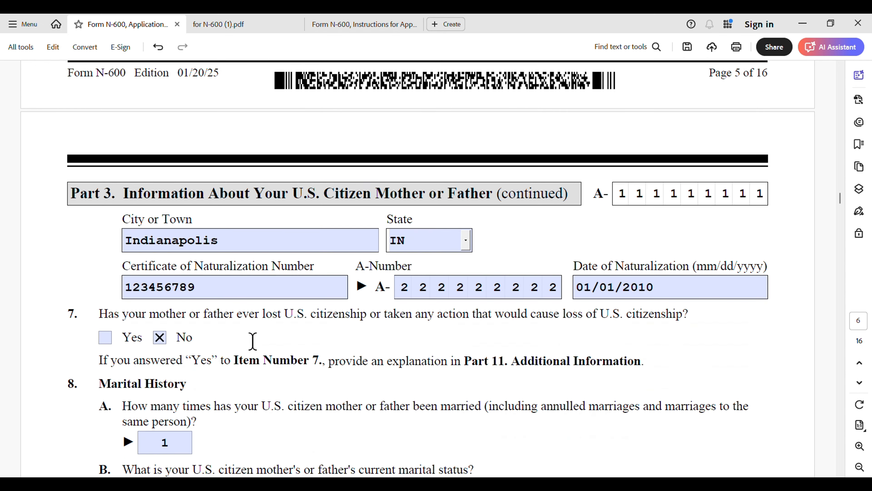
{"action": "scroll", "coordinate": [252, 341], "scroll_direction": "down", "scroll_amount": 2}
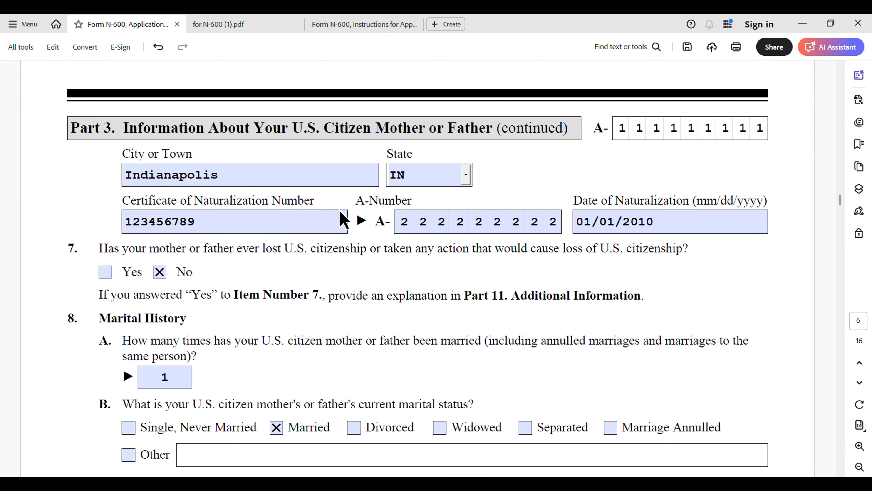
Step: Compare the parent's naturalization certificate number, A-Number and naturalization date fields with the sample certificate in for N-600 (1).pdf
{"action": "left_click", "coordinate": [257, 26]}
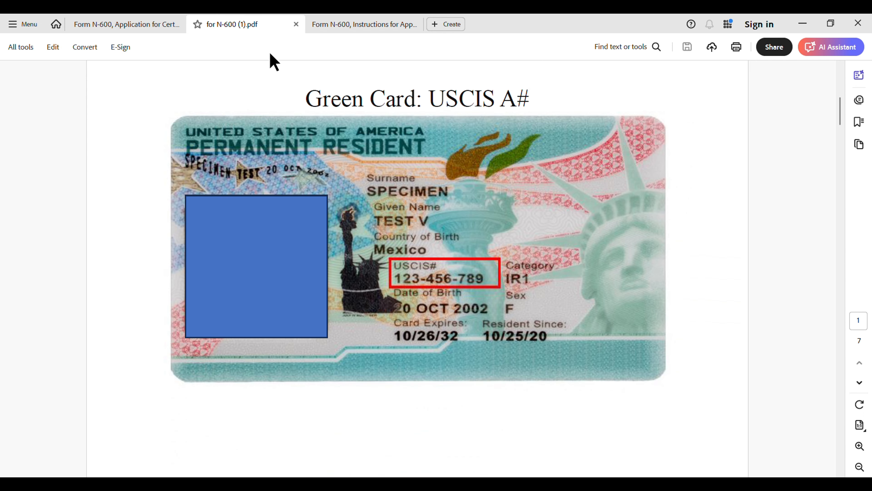
{"action": "scroll", "coordinate": [405, 237], "scroll_direction": "down", "scroll_amount": 10}
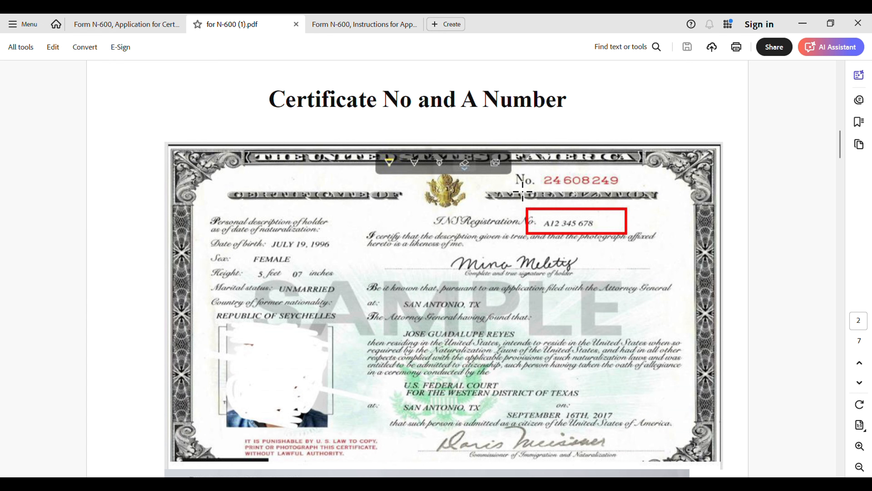
{"action": "left_click", "coordinate": [104, 24]}
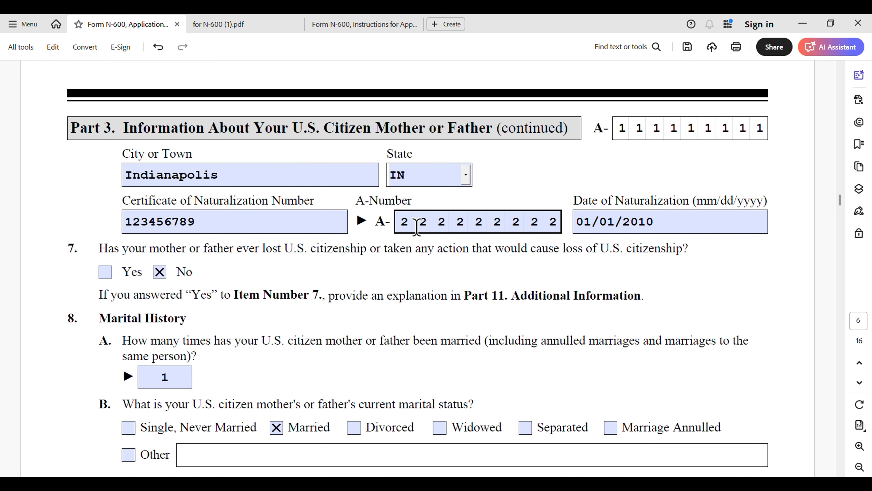
{"action": "left_click", "coordinate": [210, 27]}
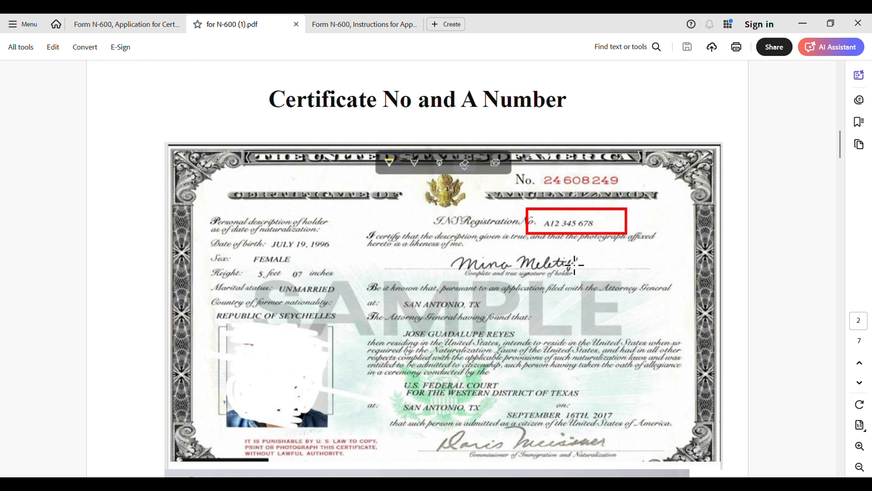
{"action": "left_click", "coordinate": [132, 24]}
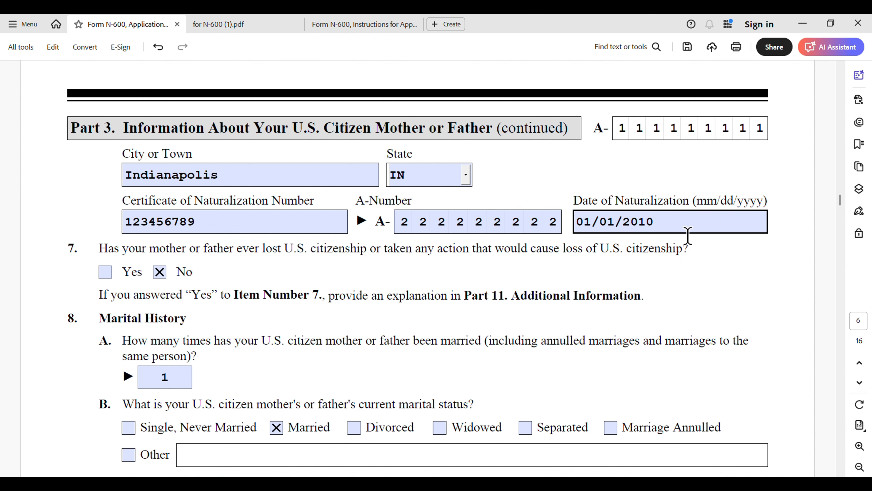
{"action": "left_click", "coordinate": [255, 21]}
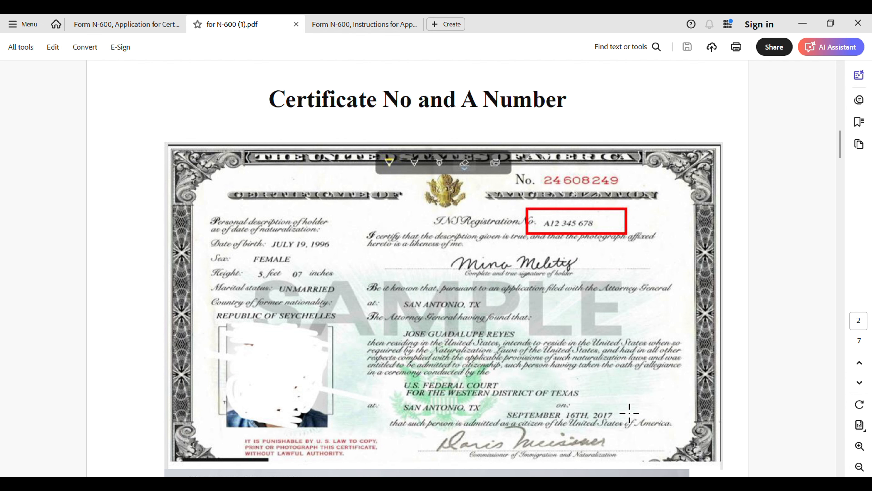
{"action": "left_click", "coordinate": [136, 30]}
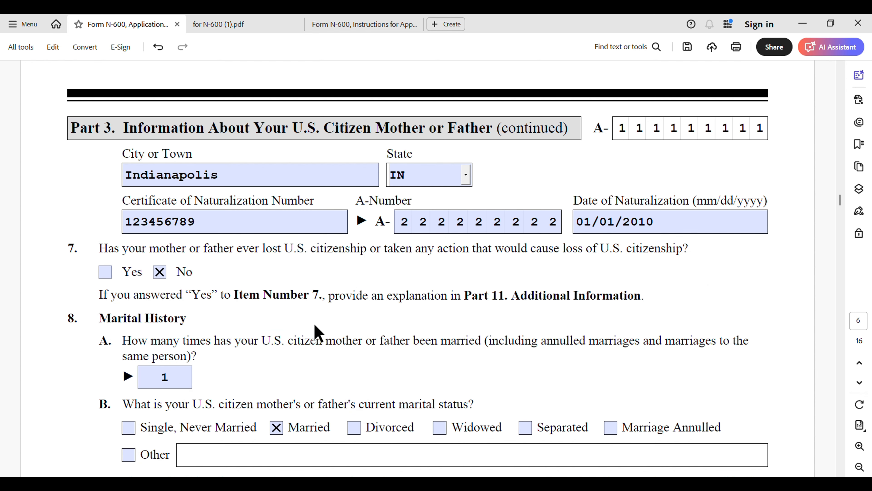
Step: Review the parent's loss-of-citizenship question, marital history and current spouse question in Part 3, items 7 to 9
{"action": "scroll", "coordinate": [308, 313], "scroll_direction": "down", "scroll_amount": 3}
{"action": "scroll", "coordinate": [285, 329], "scroll_direction": "down", "scroll_amount": 2}
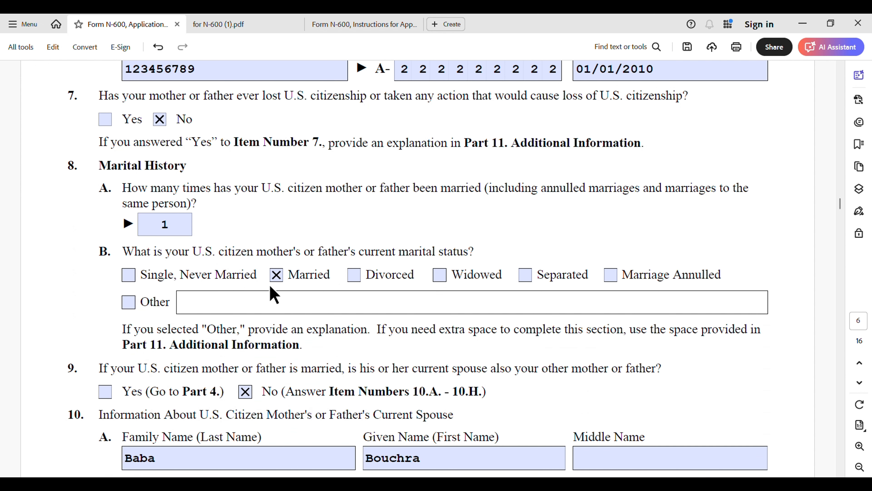
{"action": "scroll", "coordinate": [145, 364], "scroll_direction": "down", "scroll_amount": 1}
{"action": "scroll", "coordinate": [154, 361], "scroll_direction": "down", "scroll_amount": 2}
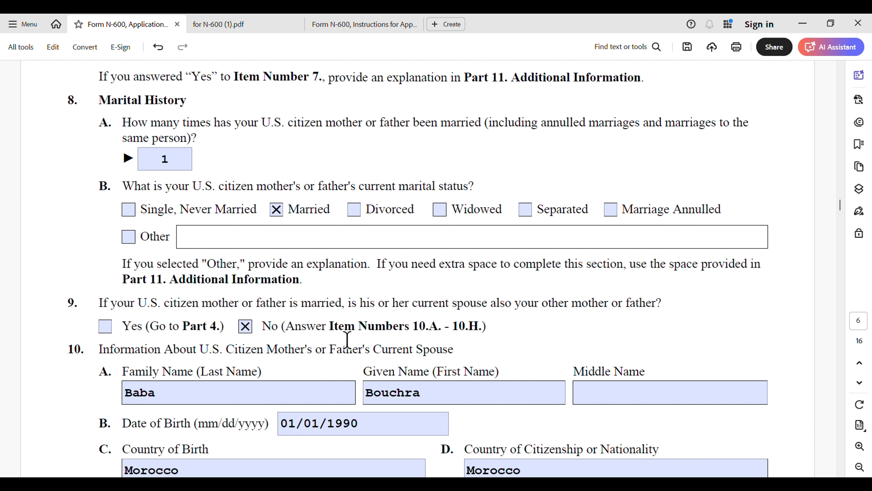
Step: Go through item 10's details on the parent's current spouse, from the name and birth details to the address ZIP code
{"action": "scroll", "coordinate": [312, 380], "scroll_direction": "down", "scroll_amount": 3}
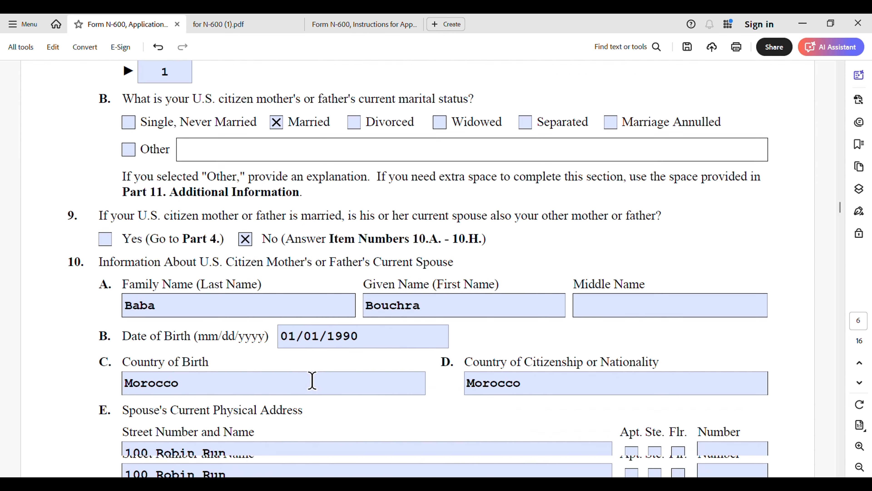
{"action": "scroll", "coordinate": [312, 381], "scroll_direction": "down", "scroll_amount": 3}
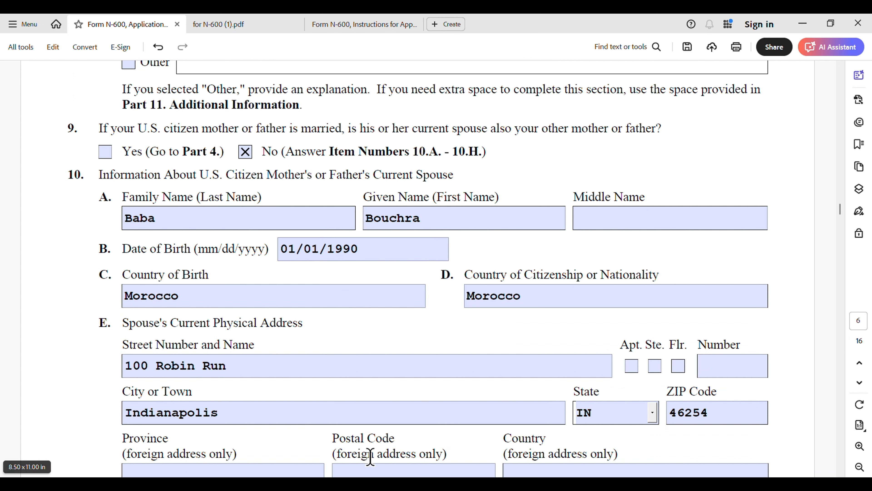
{"action": "left_click", "coordinate": [124, 223]}
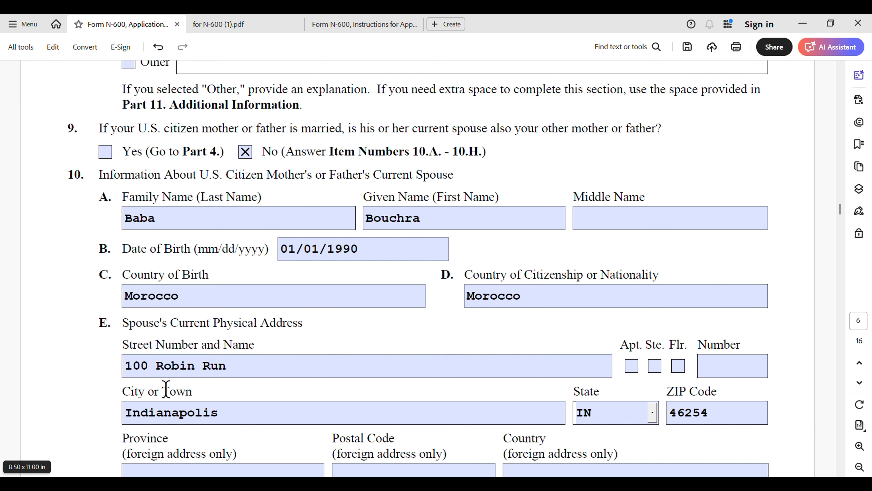
{"action": "scroll", "coordinate": [229, 380], "scroll_direction": "down", "scroll_amount": 1}
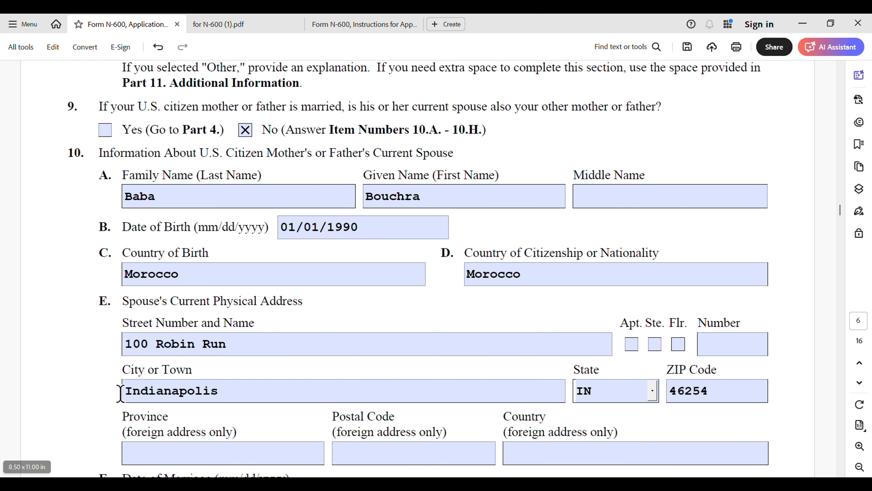
{"action": "left_click", "coordinate": [175, 389]}
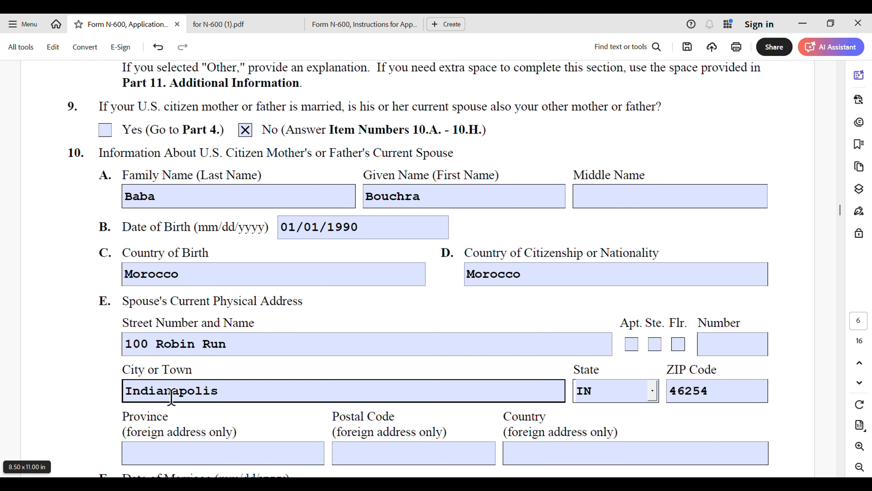
{"action": "left_click", "coordinate": [646, 391]}
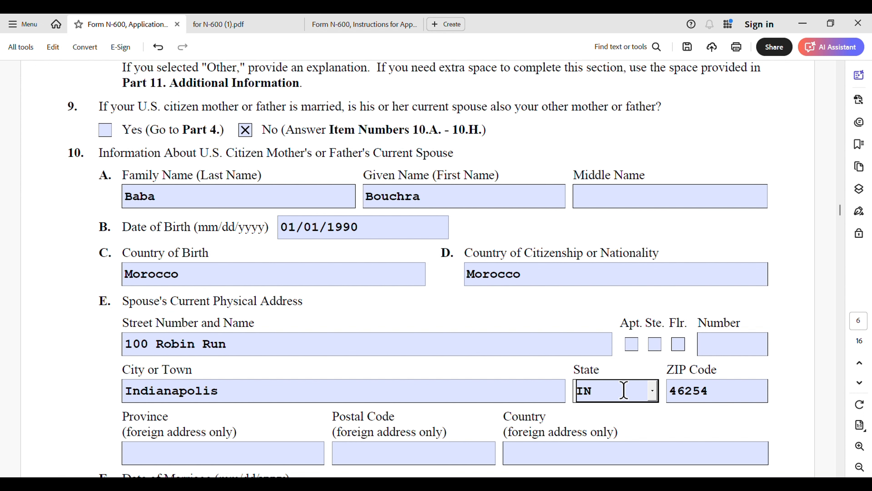
{"action": "left_click", "coordinate": [681, 395]}
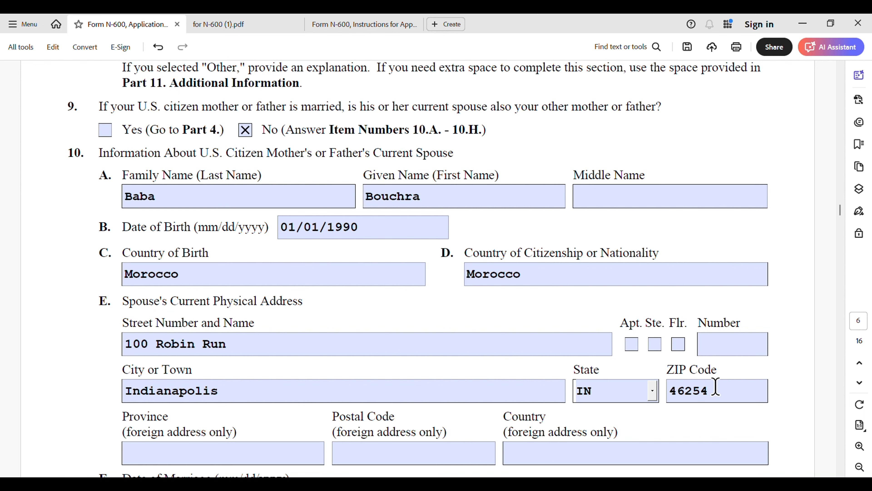
{"action": "left_click", "coordinate": [691, 414]}
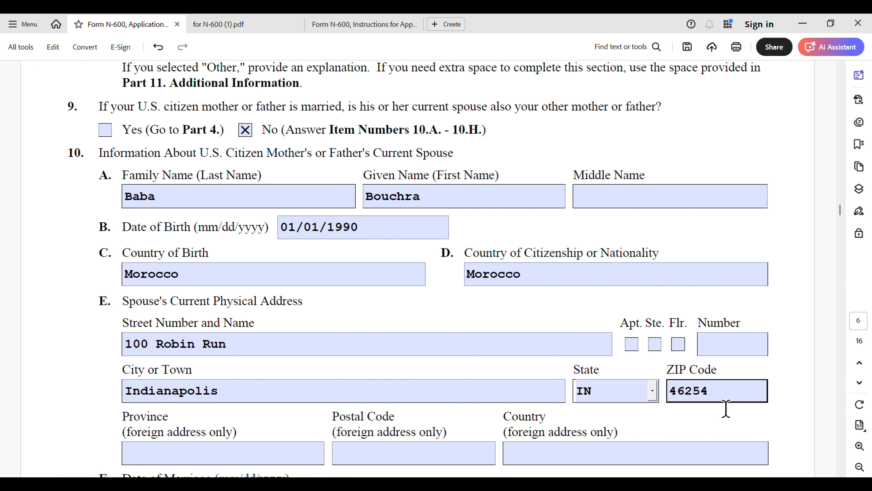
Step: Enter US as the country in the spouse's current physical address in item 10.E
{"action": "scroll", "coordinate": [717, 406], "scroll_direction": "down", "scroll_amount": 2}
{"action": "left_click", "coordinate": [713, 414]}
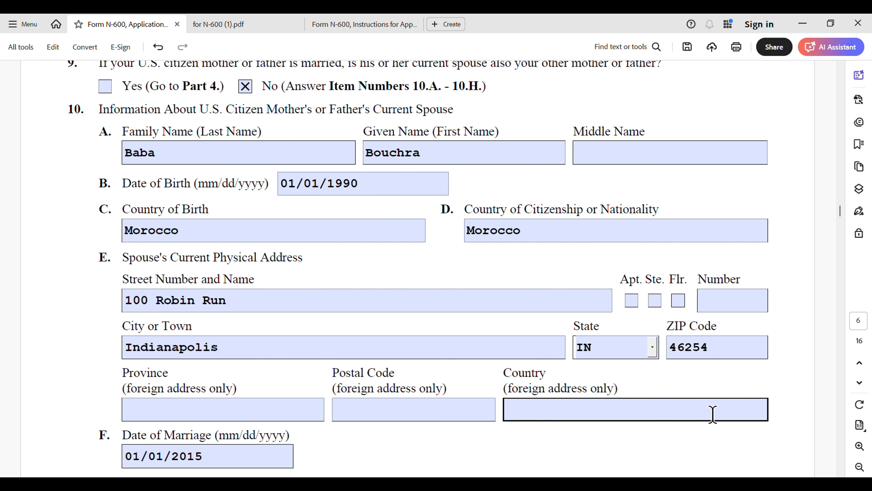
{"action": "scroll", "coordinate": [713, 414], "scroll_direction": "down", "scroll_amount": 2}
{"action": "left_click", "coordinate": [694, 419]}
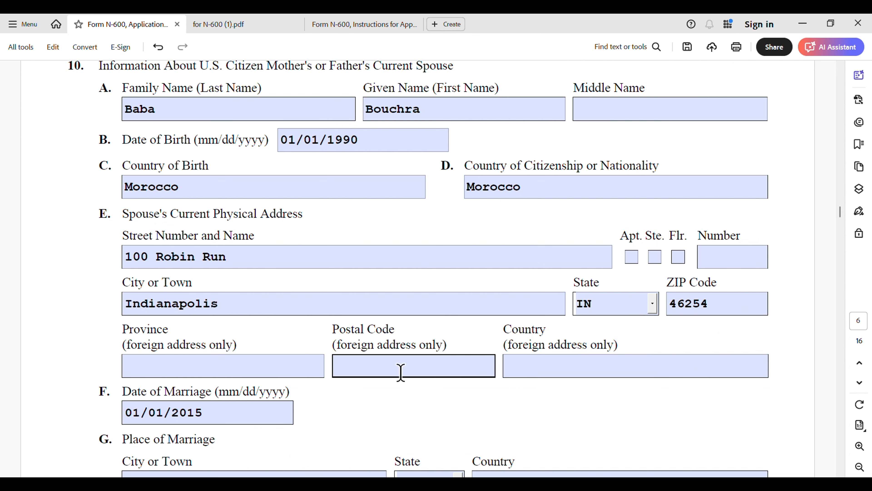
{"action": "left_click", "coordinate": [540, 374]}
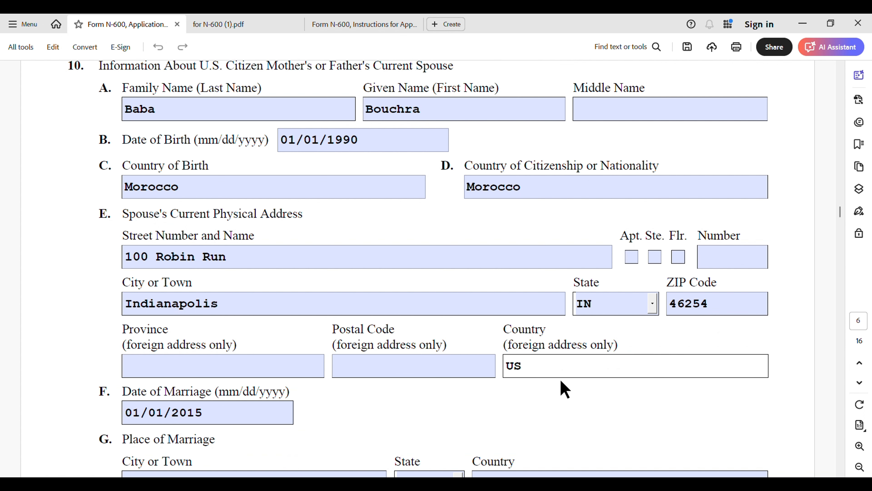
Step: Complete the country in item 10.E as USA and review the date and place of marriage in items 10.F and 10.G
{"action": "left_click", "coordinate": [573, 404]}
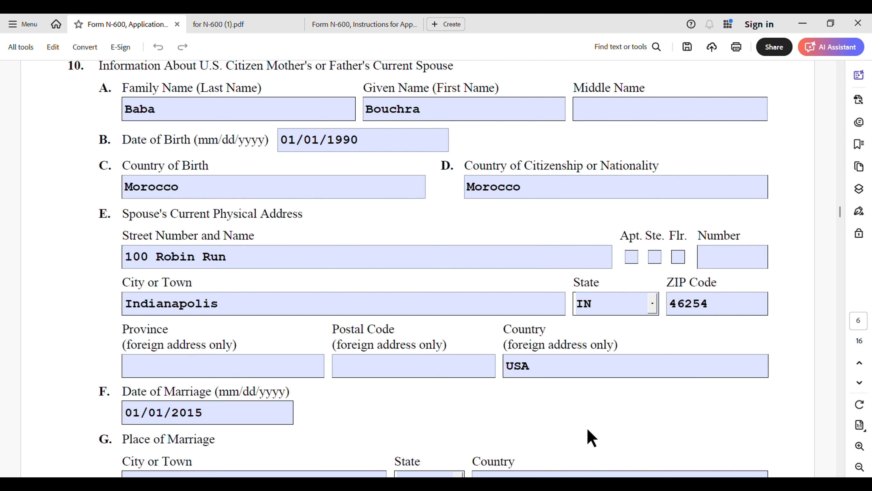
{"action": "scroll", "coordinate": [569, 425], "scroll_direction": "down", "scroll_amount": 3}
{"action": "scroll", "coordinate": [381, 329], "scroll_direction": "down", "scroll_amount": 3}
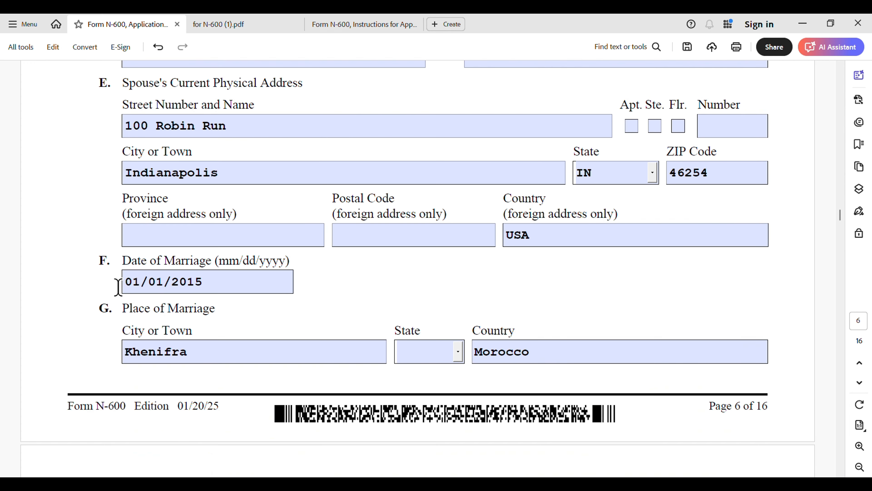
{"action": "left_click", "coordinate": [181, 281]}
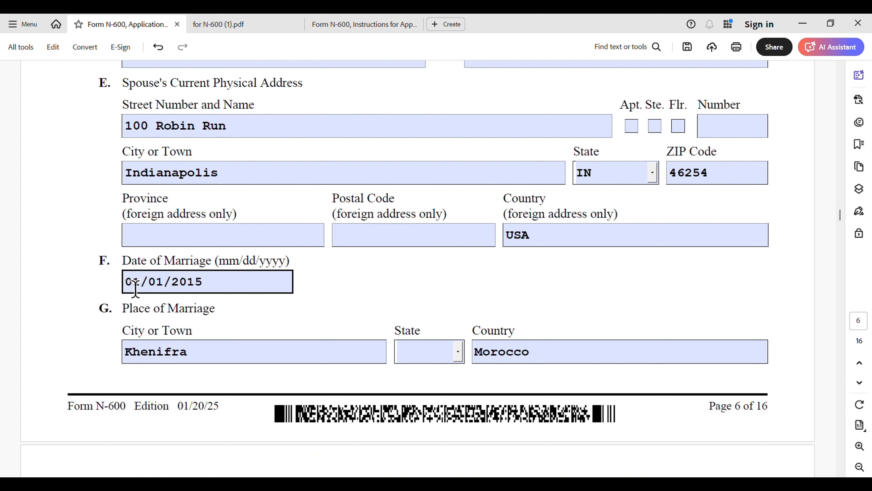
{"action": "left_click", "coordinate": [241, 314]}
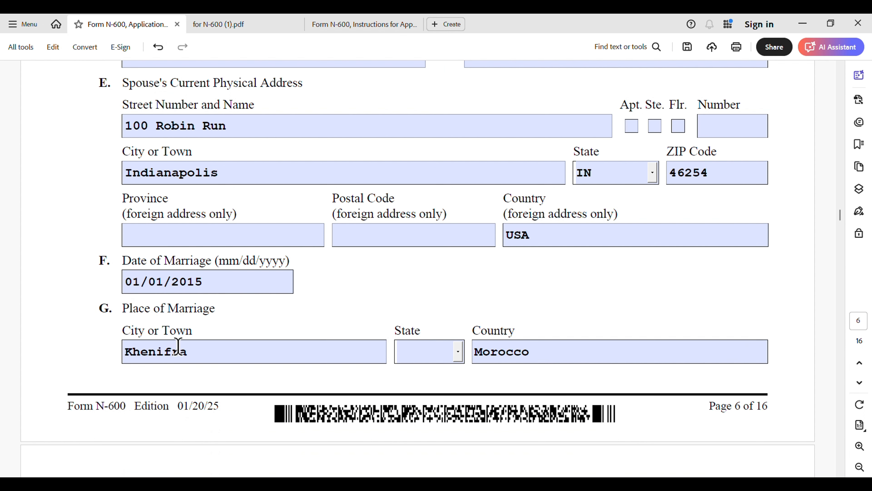
{"action": "left_click", "coordinate": [228, 348]}
{"action": "left_click", "coordinate": [219, 375]}
{"action": "left_click", "coordinate": [480, 358]}
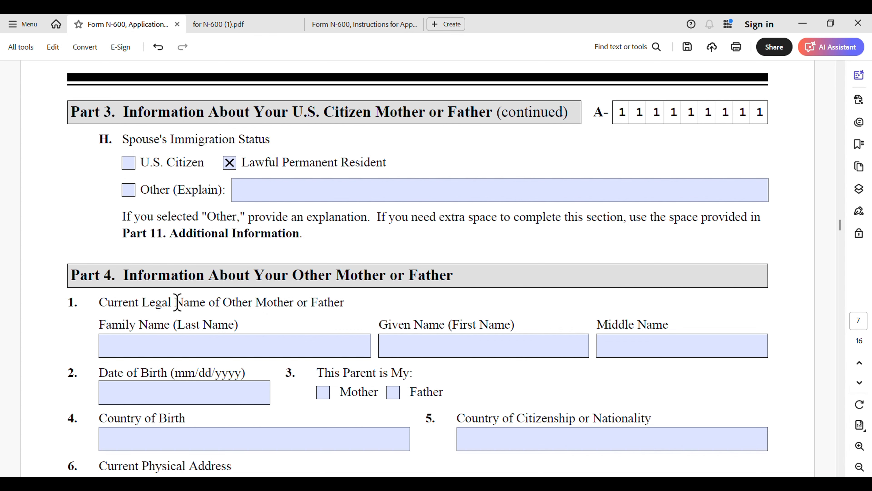
Step: Recheck the current spouse's details in Part 3, item 10, through the immigration status in item 10.H
{"action": "scroll", "coordinate": [285, 327], "scroll_direction": "up", "scroll_amount": 15}
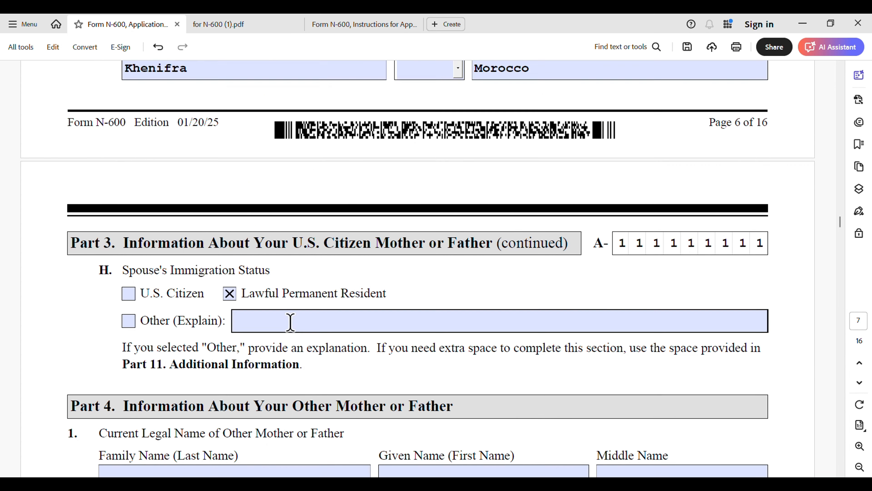
{"action": "scroll", "coordinate": [284, 330], "scroll_direction": "up", "scroll_amount": 5}
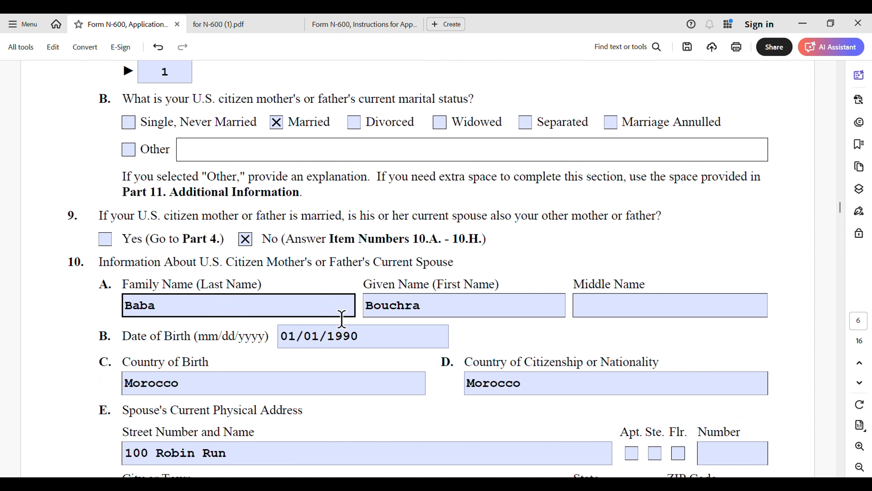
{"action": "scroll", "coordinate": [331, 329], "scroll_direction": "down", "scroll_amount": 6}
{"action": "scroll", "coordinate": [260, 351], "scroll_direction": "down", "scroll_amount": 18}
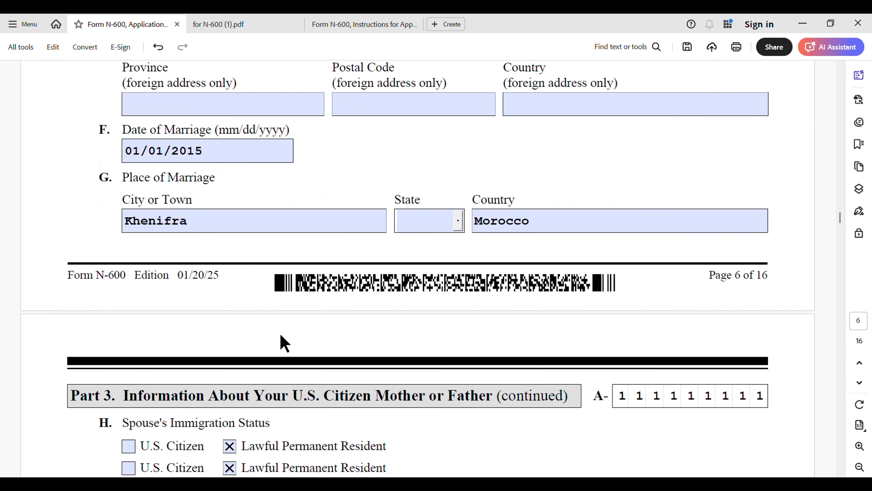
Step: Look through the other mother or father questions in Part 4 and the legal guardian section in Part 5
{"action": "scroll", "coordinate": [340, 344], "scroll_direction": "down", "scroll_amount": 14}
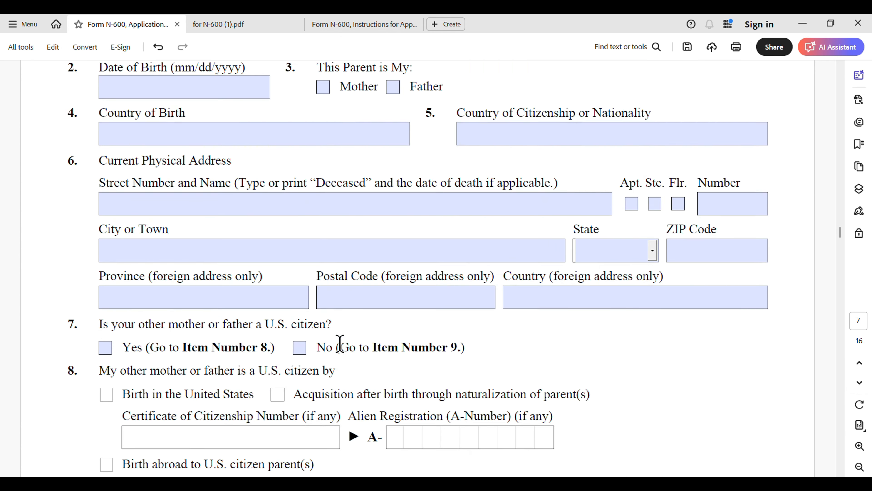
{"action": "scroll", "coordinate": [322, 333], "scroll_direction": "down", "scroll_amount": 15}
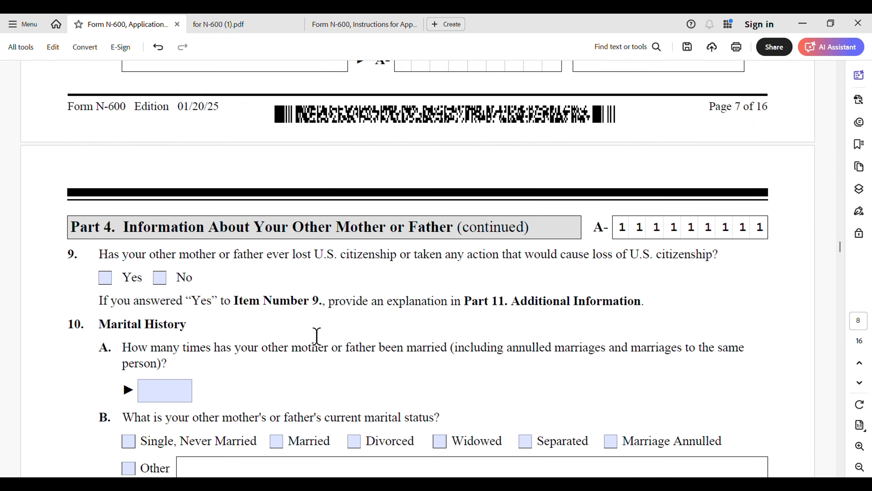
{"action": "scroll", "coordinate": [316, 344], "scroll_direction": "down", "scroll_amount": 16}
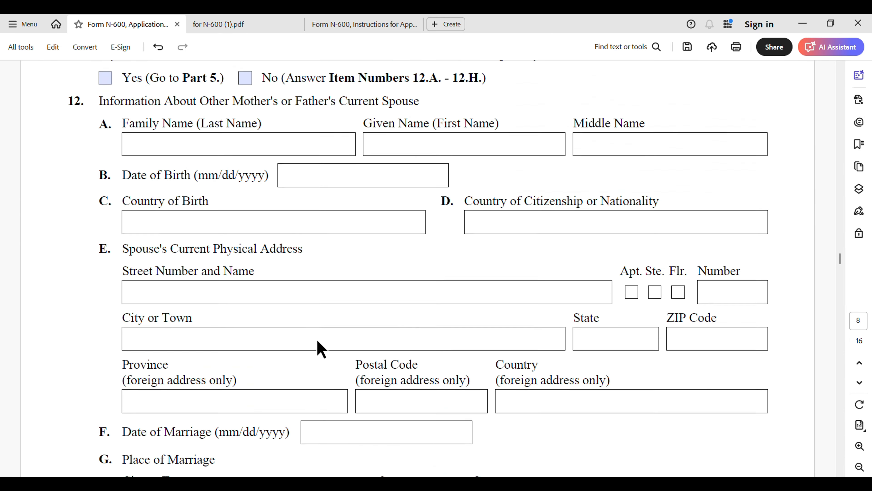
{"action": "scroll", "coordinate": [328, 350], "scroll_direction": "down", "scroll_amount": 8}
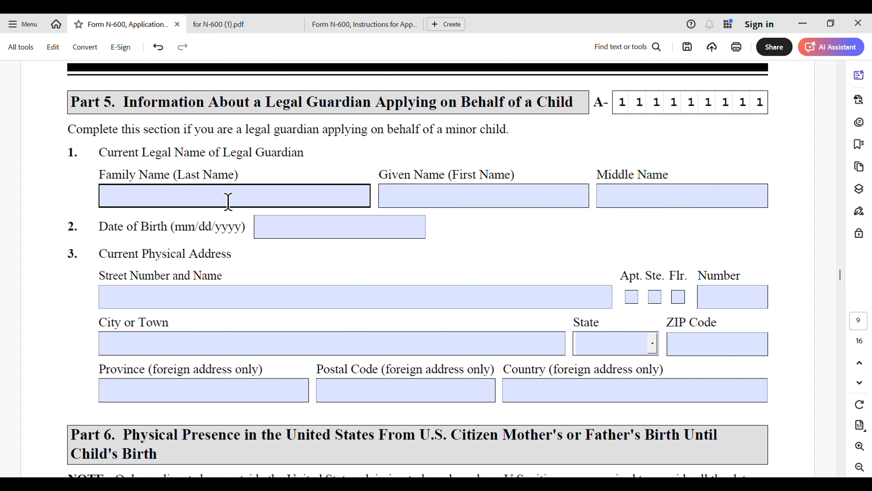
Step: Review the U.S. citizen father's physical presence dates in Part 6 and the military service questions in Part 7
{"action": "scroll", "coordinate": [395, 325], "scroll_direction": "down", "scroll_amount": 7}
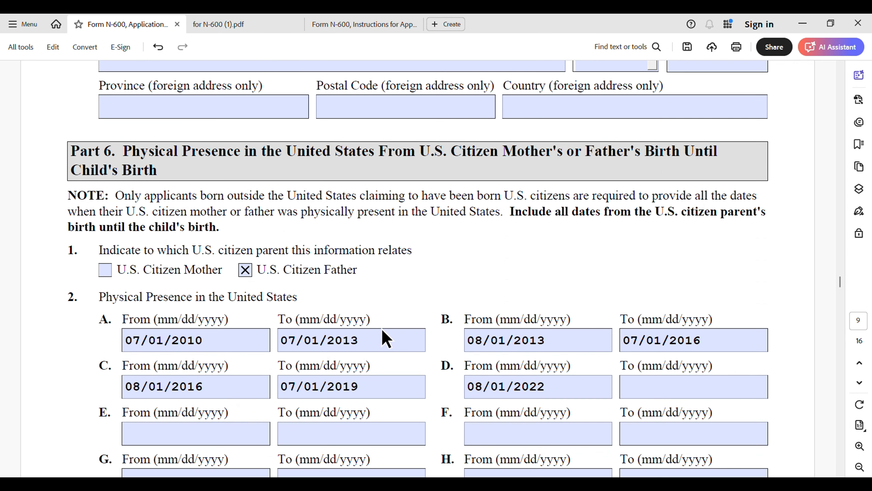
{"action": "scroll", "coordinate": [385, 339], "scroll_direction": "down", "scroll_amount": 1}
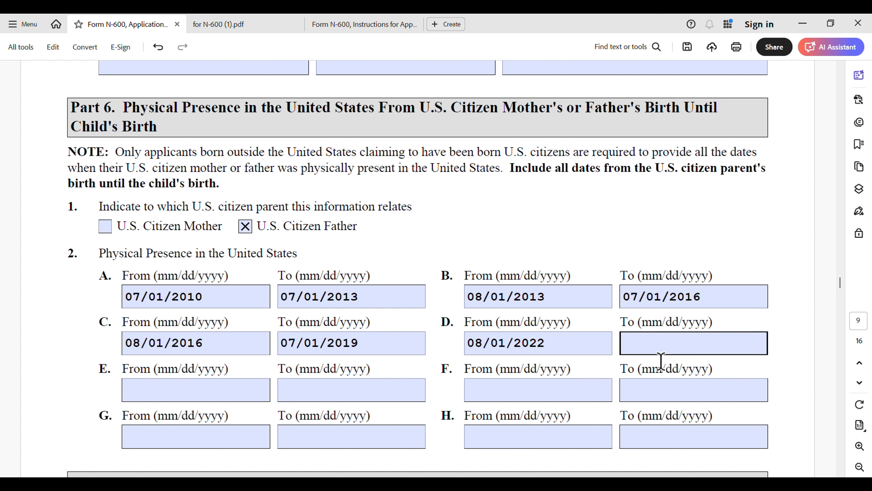
{"action": "scroll", "coordinate": [661, 361], "scroll_direction": "down", "scroll_amount": 8}
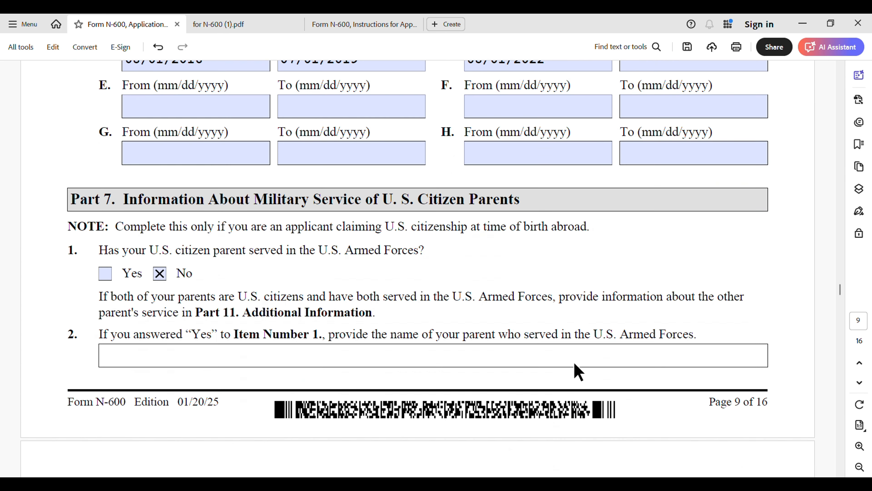
{"action": "scroll", "coordinate": [571, 370], "scroll_direction": "down", "scroll_amount": 3}
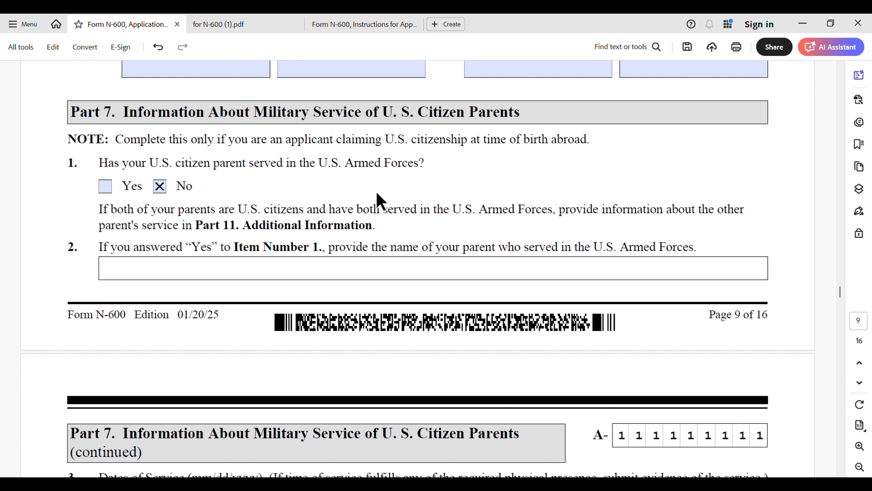
{"action": "scroll", "coordinate": [492, 293], "scroll_direction": "down", "scroll_amount": 3}
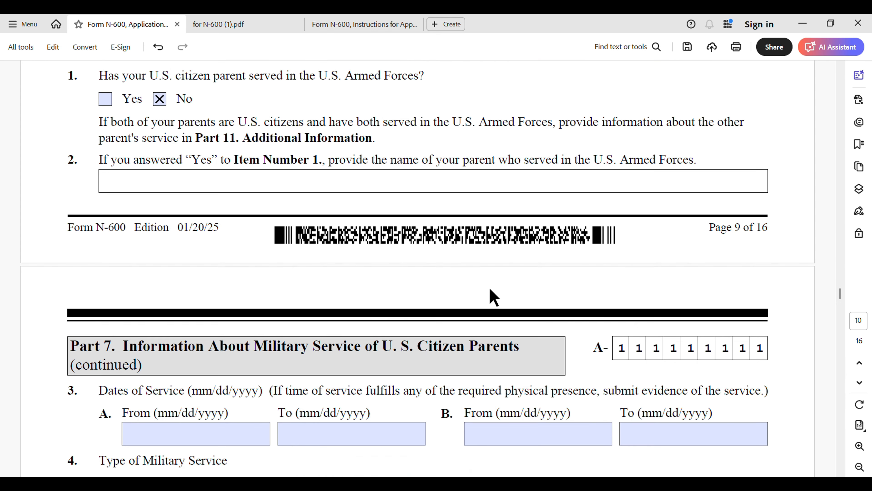
{"action": "scroll", "coordinate": [493, 298], "scroll_direction": "down", "scroll_amount": 7}
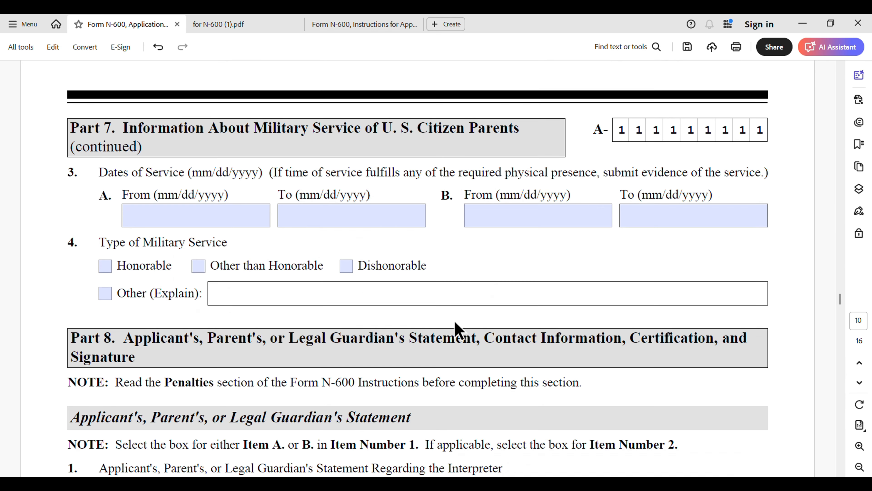
Step: Review the interpreter and preparer statements and the applicant's telephone and email fields in Part 8, items 1 to 5
{"action": "scroll", "coordinate": [455, 322], "scroll_direction": "down", "scroll_amount": 8}
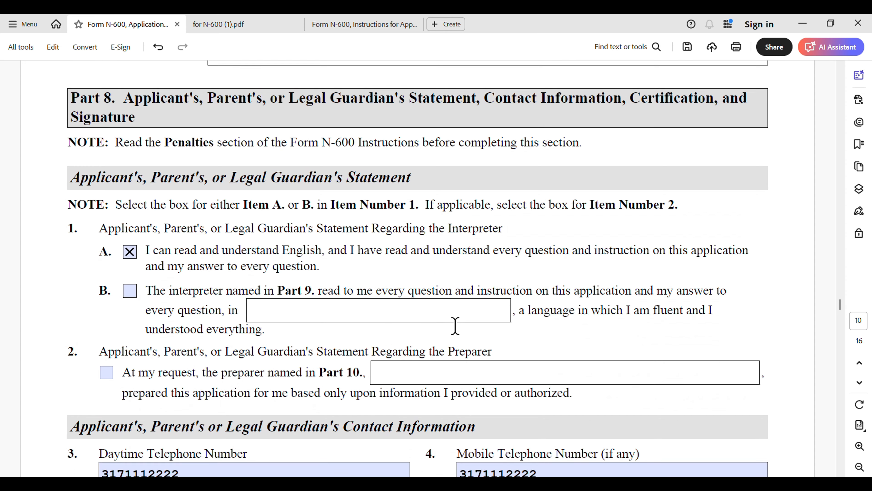
{"action": "scroll", "coordinate": [456, 325], "scroll_direction": "up", "scroll_amount": 1}
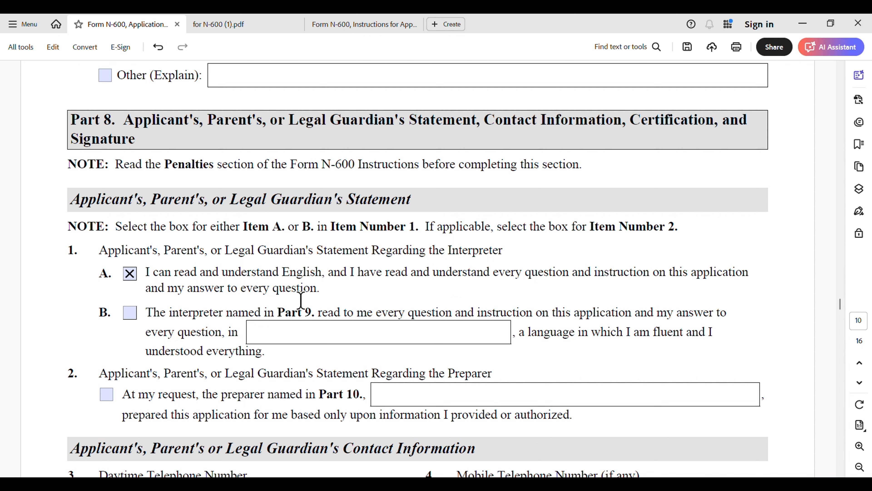
{"action": "scroll", "coordinate": [240, 292], "scroll_direction": "down", "scroll_amount": 1}
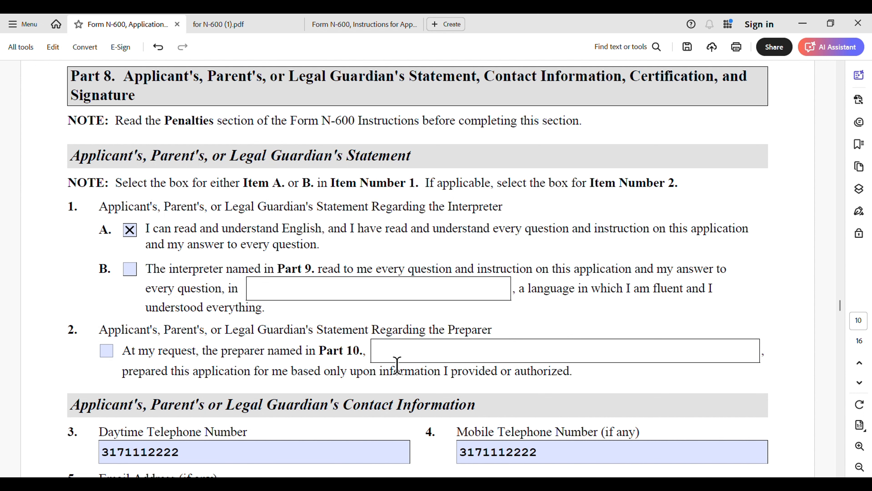
{"action": "scroll", "coordinate": [396, 360], "scroll_direction": "down", "scroll_amount": 5}
{"action": "scroll", "coordinate": [343, 309], "scroll_direction": "down", "scroll_amount": 1}
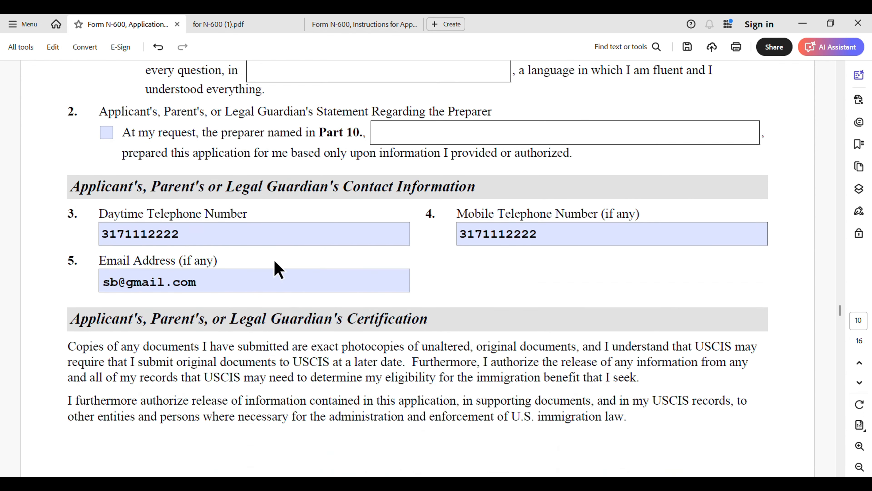
{"action": "left_click", "coordinate": [199, 242]}
{"action": "left_click", "coordinate": [231, 284]}
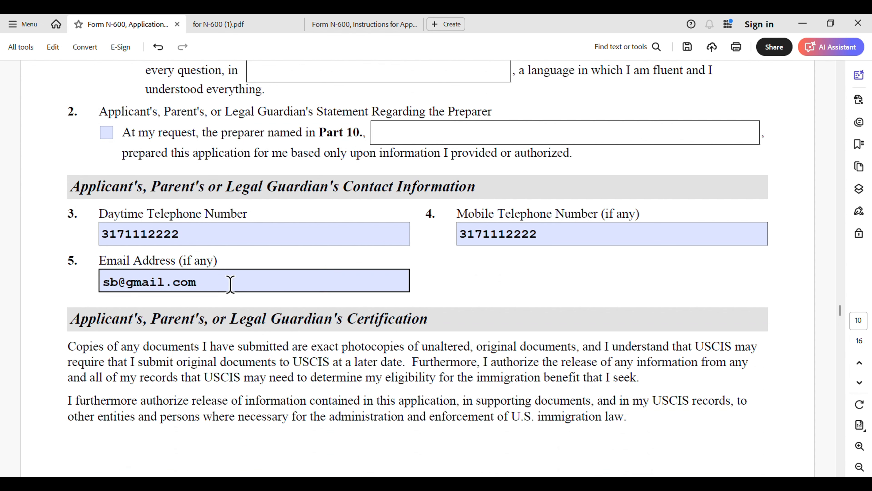
{"action": "left_click", "coordinate": [154, 310]}
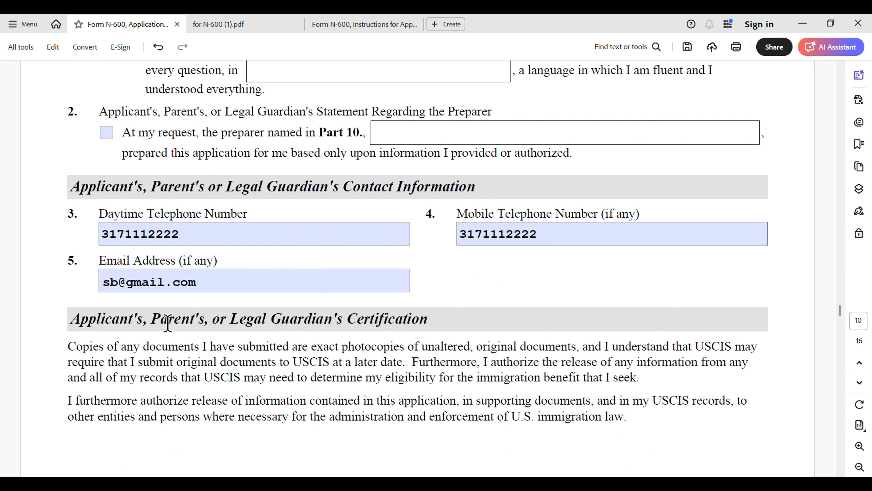
Step: Check the certification text, signature box and date of signature in Part 8, item 6, up to the start of Part 9
{"action": "scroll", "coordinate": [298, 329], "scroll_direction": "down", "scroll_amount": 2}
{"action": "scroll", "coordinate": [298, 329], "scroll_direction": "down", "scroll_amount": 10}
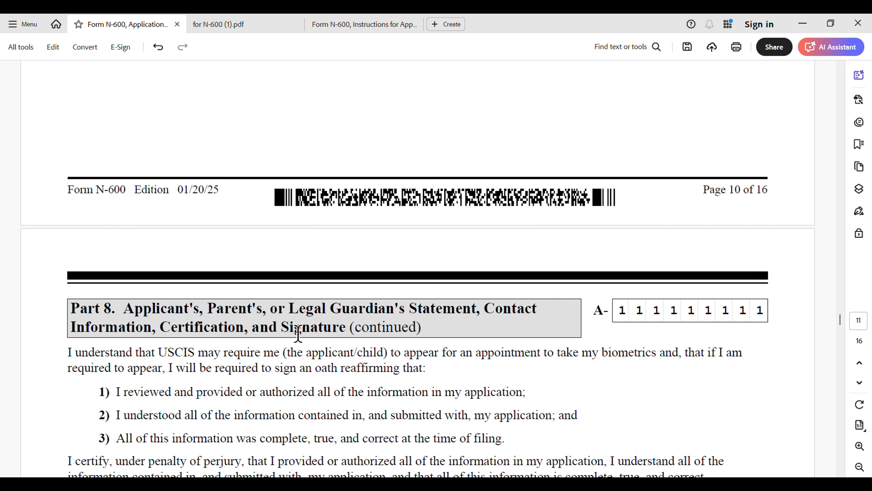
{"action": "scroll", "coordinate": [296, 336], "scroll_direction": "down", "scroll_amount": 5}
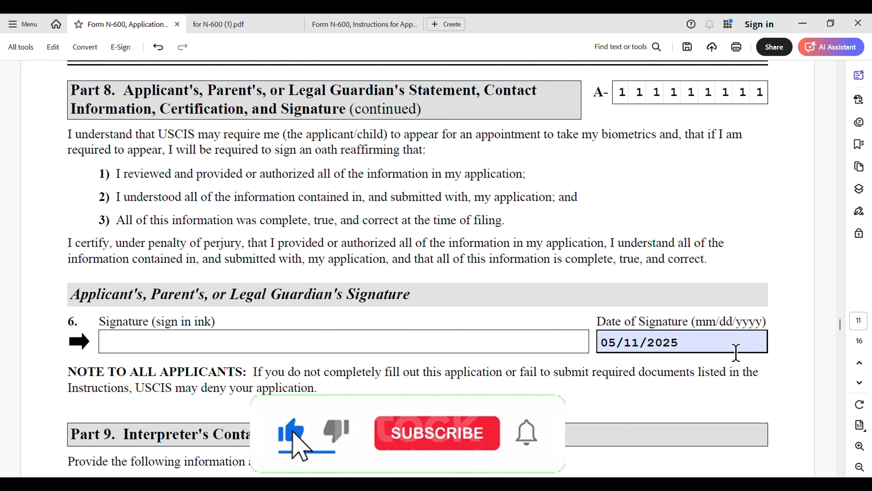
{"action": "left_click", "coordinate": [615, 341]}
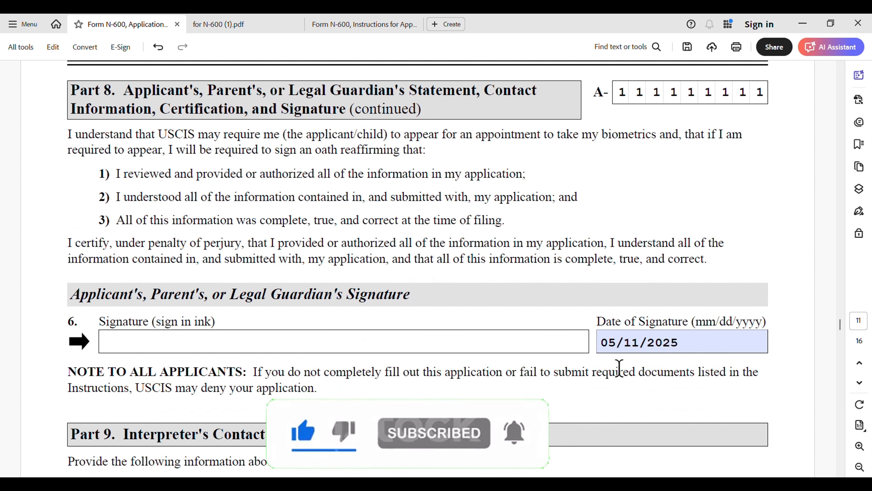
{"action": "left_click", "coordinate": [642, 361]}
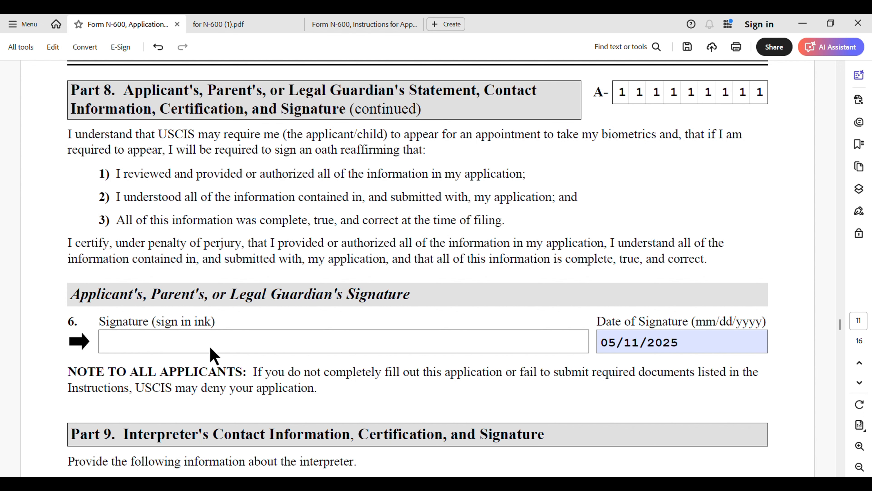
{"action": "scroll", "coordinate": [384, 357], "scroll_direction": "down", "scroll_amount": 1}
{"action": "scroll", "coordinate": [377, 357], "scroll_direction": "down", "scroll_amount": 2}
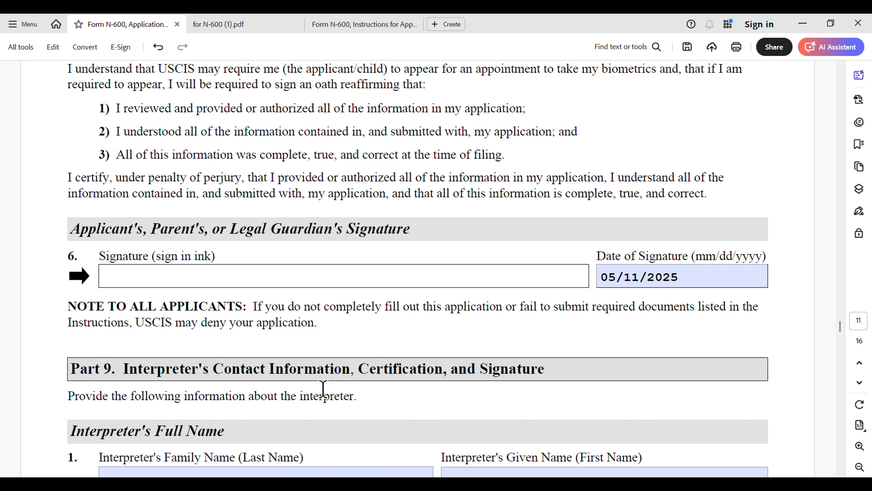
Step: Consult the N-600 Filing Fee table in for N-600 (1).pdf for the paper and online filing fees
{"action": "left_click", "coordinate": [255, 26]}
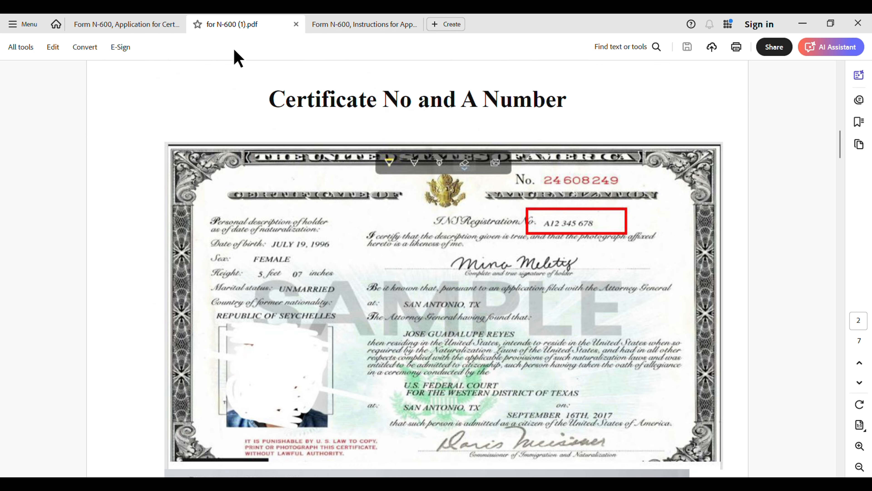
{"action": "scroll", "coordinate": [475, 309], "scroll_direction": "down", "scroll_amount": 15}
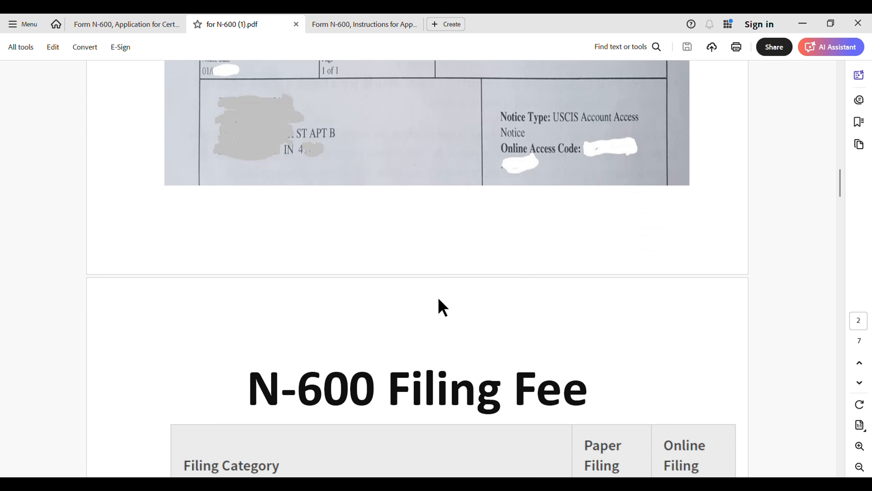
{"action": "scroll", "coordinate": [463, 304], "scroll_direction": "down", "scroll_amount": 3}
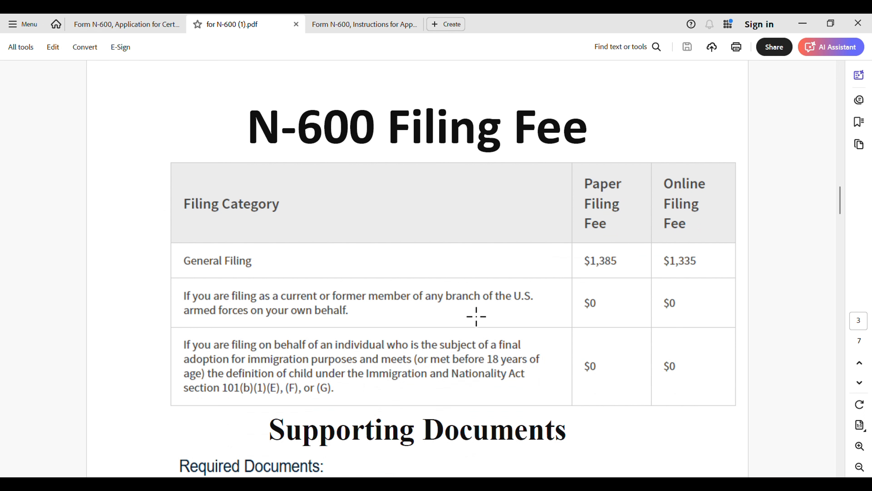